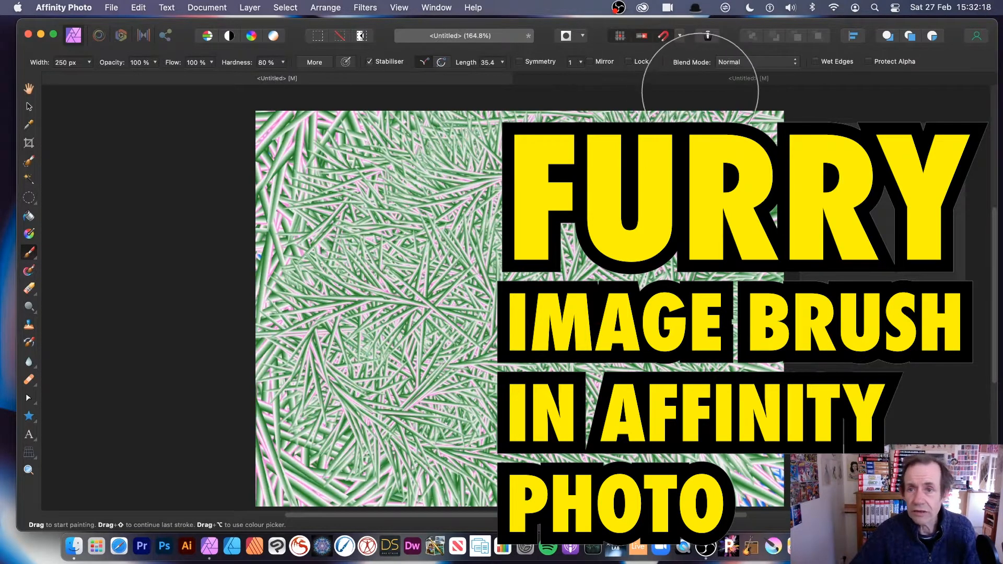
# Switch to the blank untitled document and look through the list of available Studio panels.
pyautogui.click(730, 77)
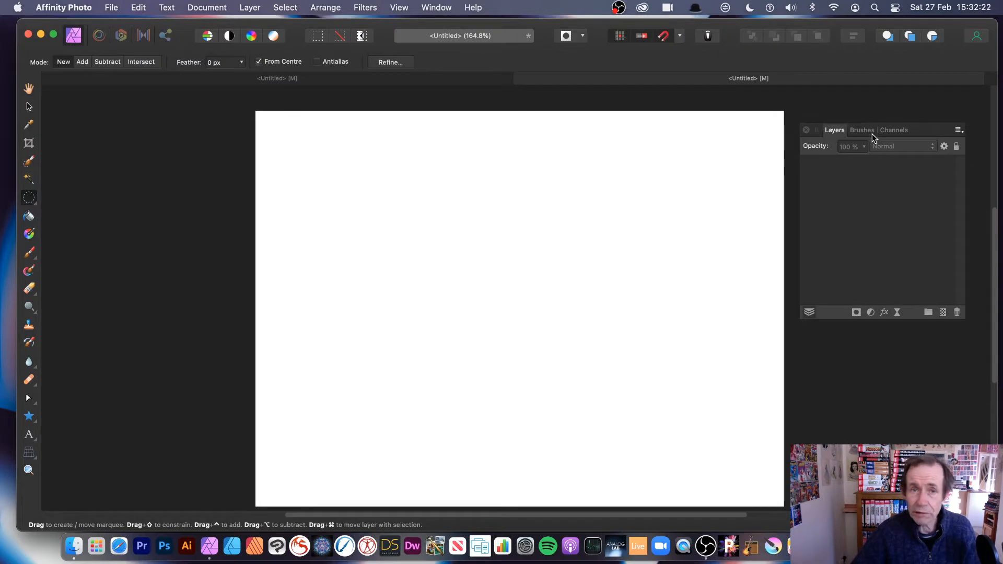
pyautogui.click(398, 8)
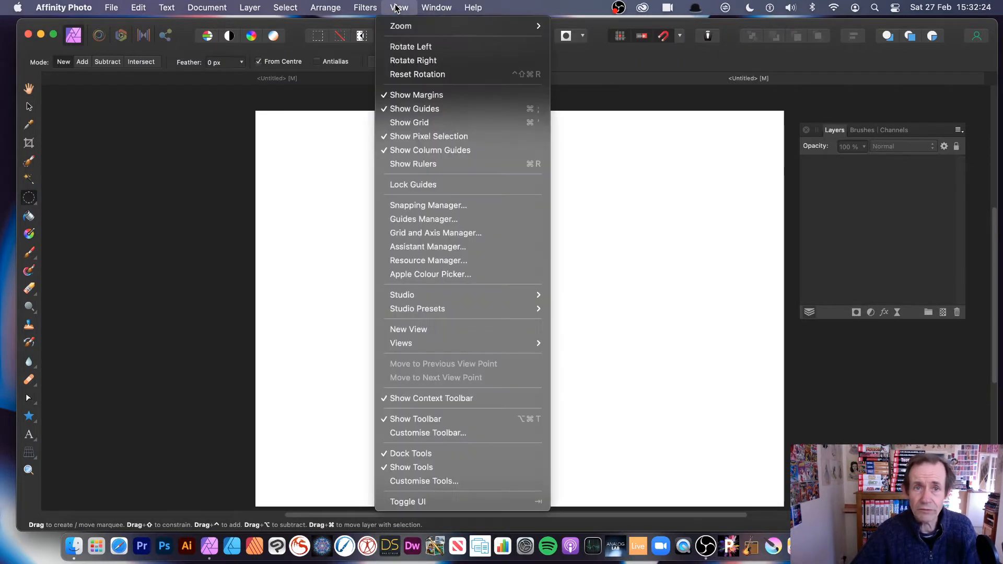
pyautogui.moveTo(406, 293)
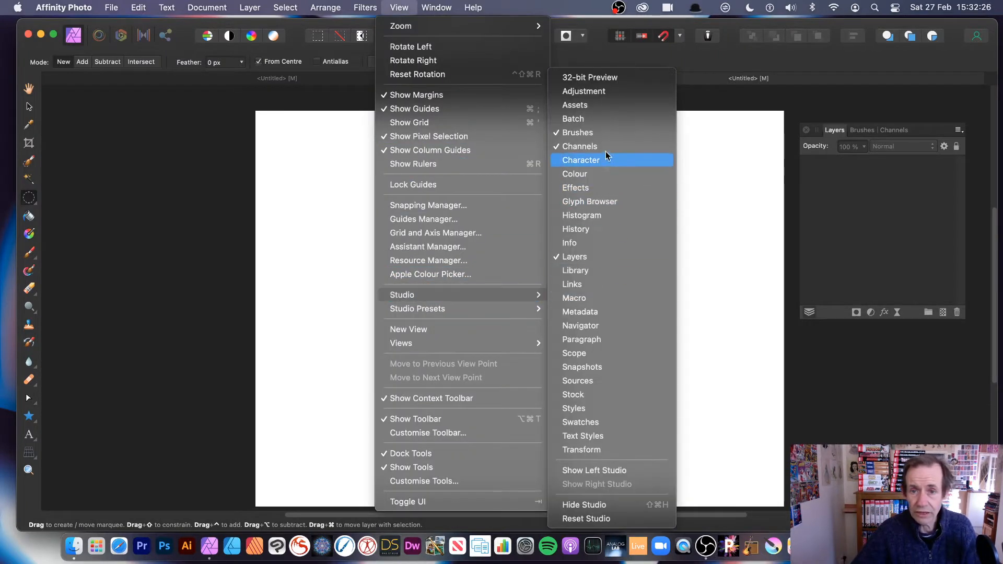
pyautogui.click(754, 296)
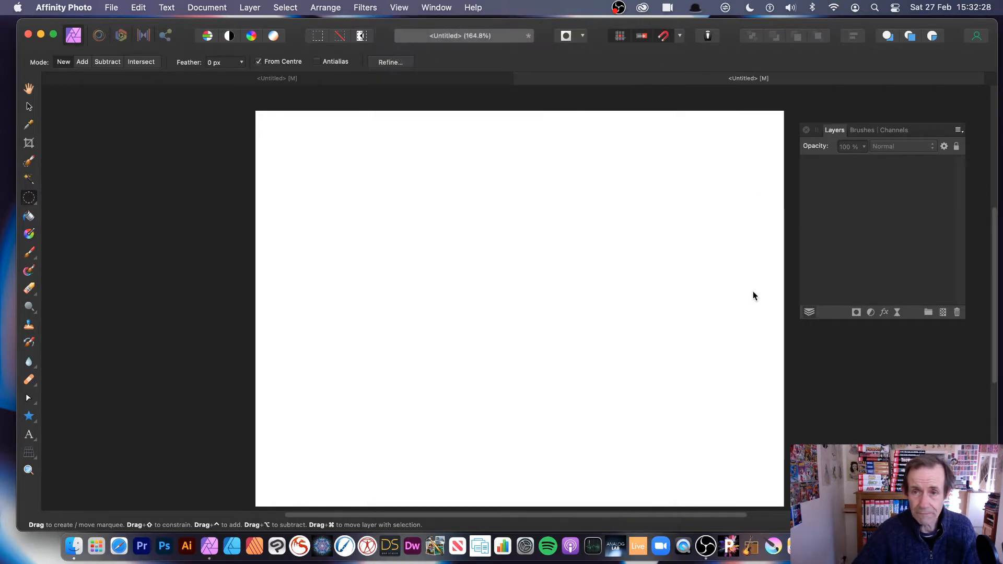
# Add a new pixel layer and draw a long, thin horizontal elliptical selection across the middle of the canvas.
pyautogui.click(250, 7)
pyautogui.click(256, 61)
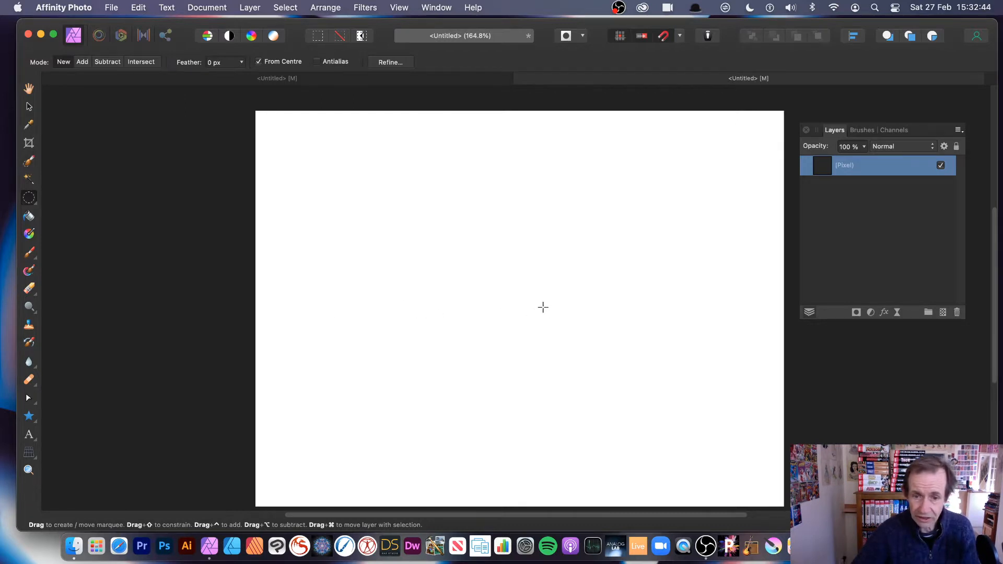
pyautogui.moveTo(543, 307); pyautogui.dragTo(636, 311)
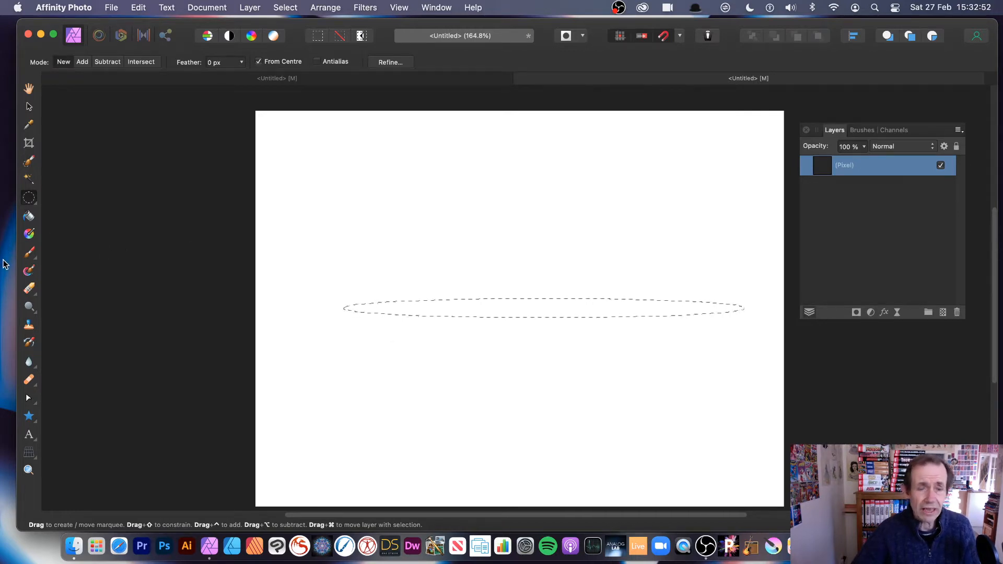
# Fill the elliptical selection with a Linear gradient using the Gradient tool.
pyautogui.click(29, 233)
pyautogui.click(178, 64)
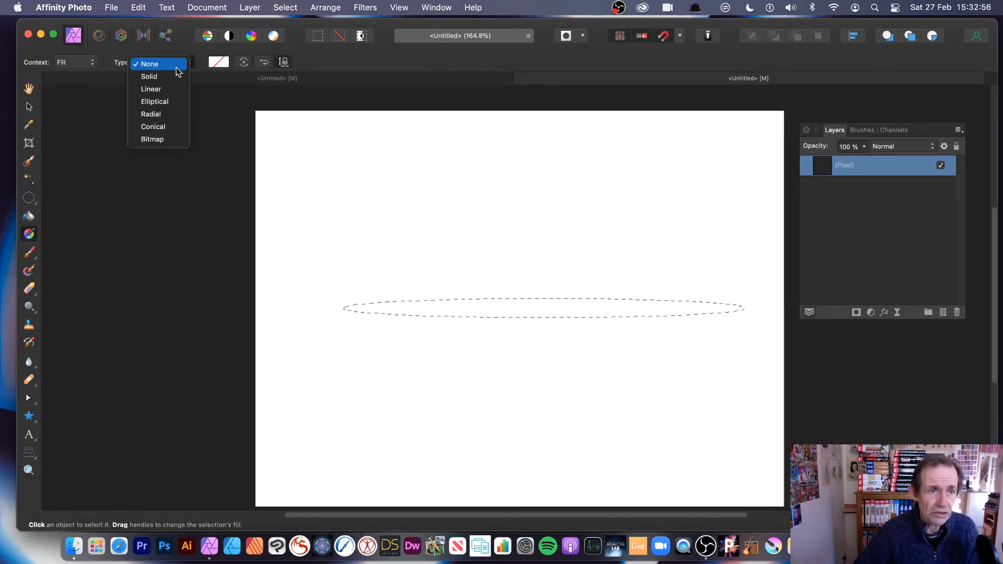
pyautogui.click(168, 93)
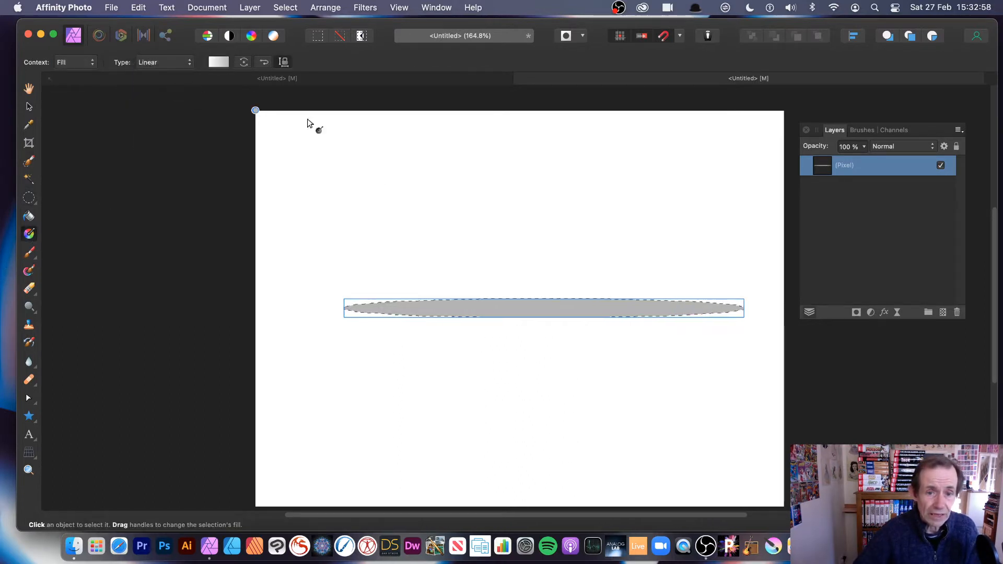
# Set the gradient's start stop to pure red and its end stop to pure blue.
pyautogui.click(218, 62)
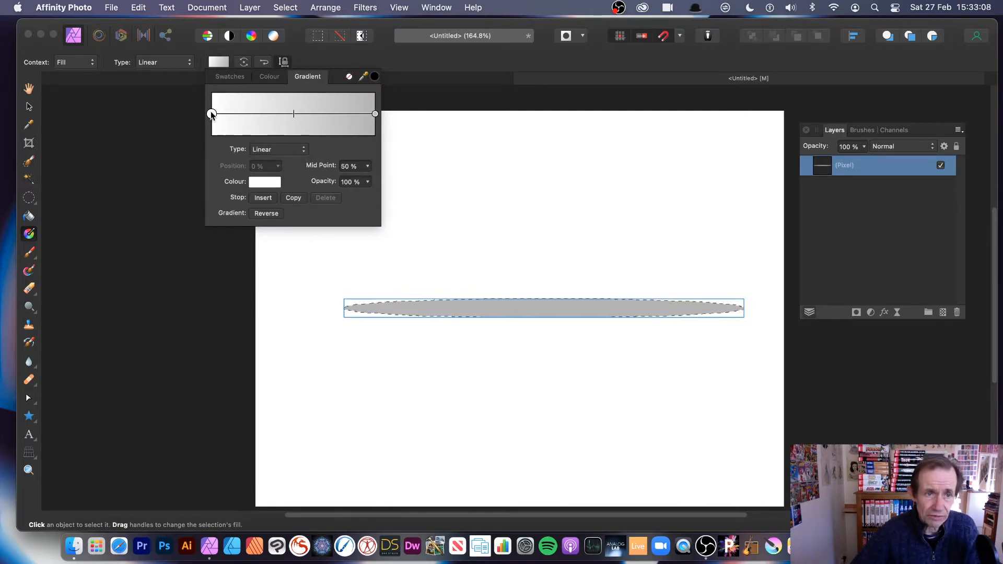
pyautogui.click(265, 182)
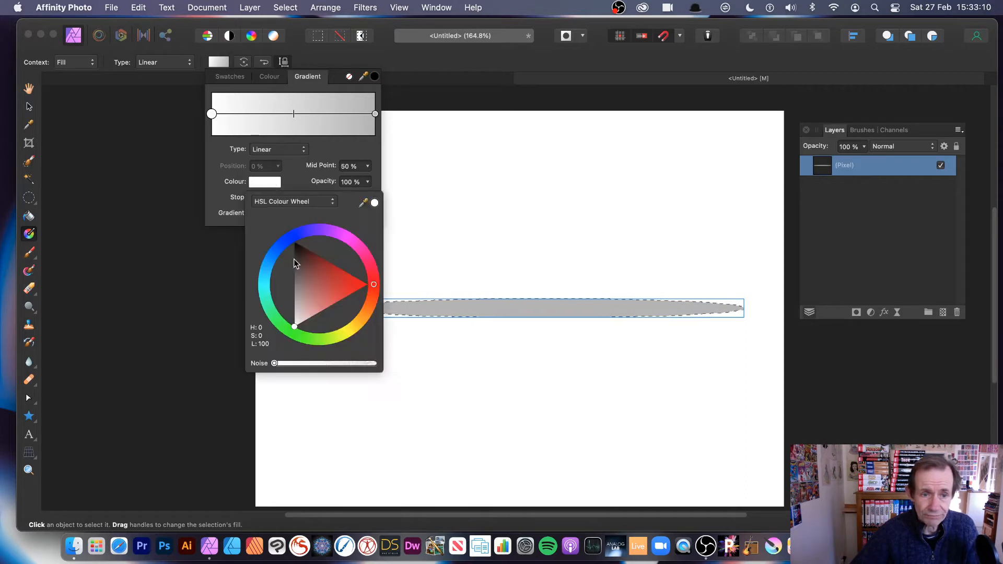
pyautogui.moveTo(293, 259); pyautogui.dragTo(405, 279)
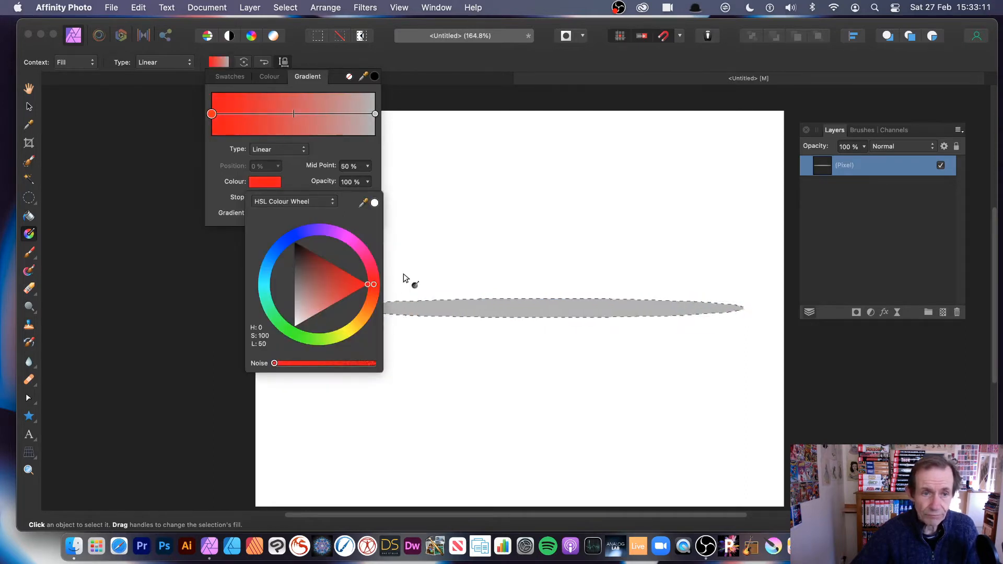
pyautogui.click(375, 114)
pyautogui.click(264, 182)
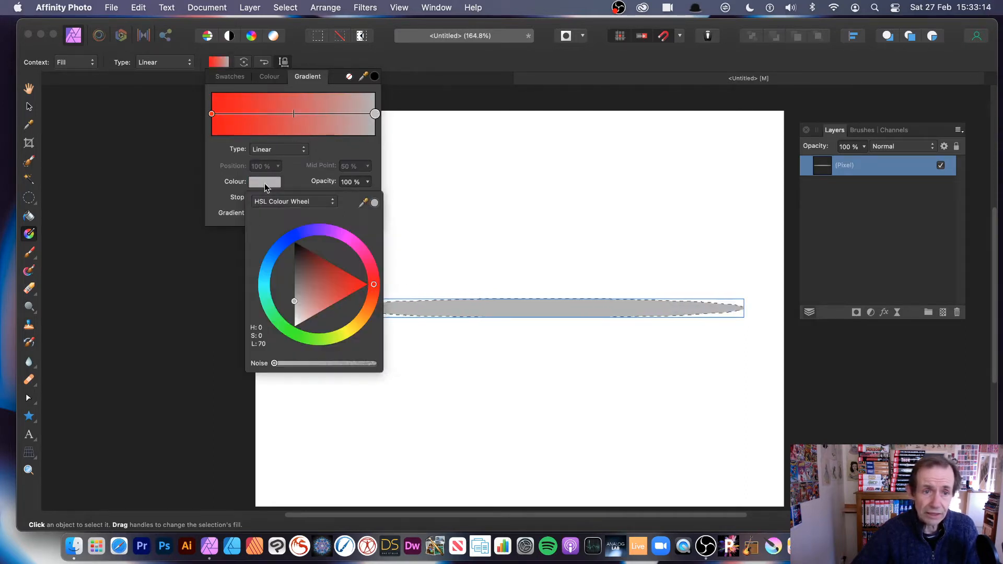
pyautogui.click(297, 234)
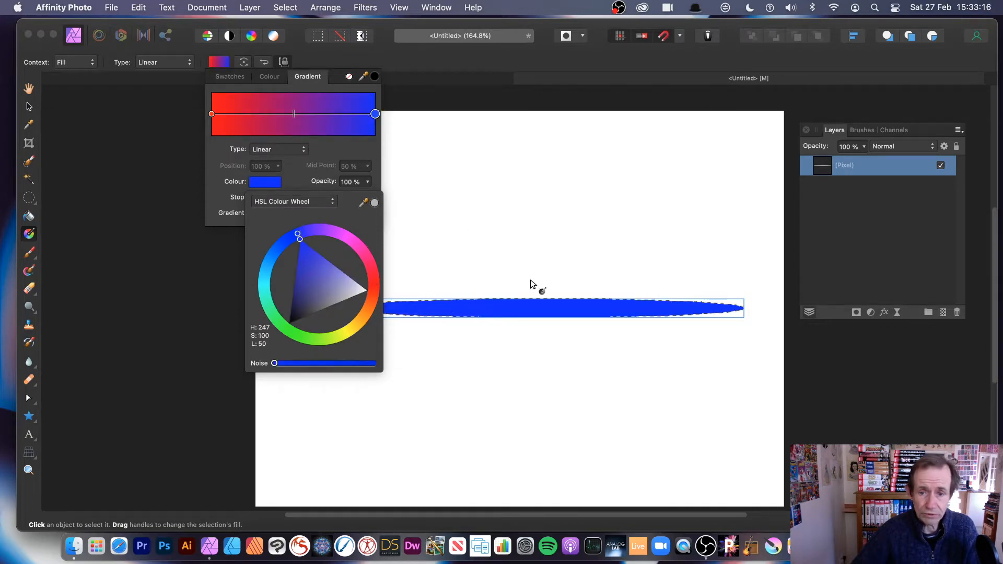
# Add a white stop at 31% between the gradient's red and blue stops.
pyautogui.click(262, 113)
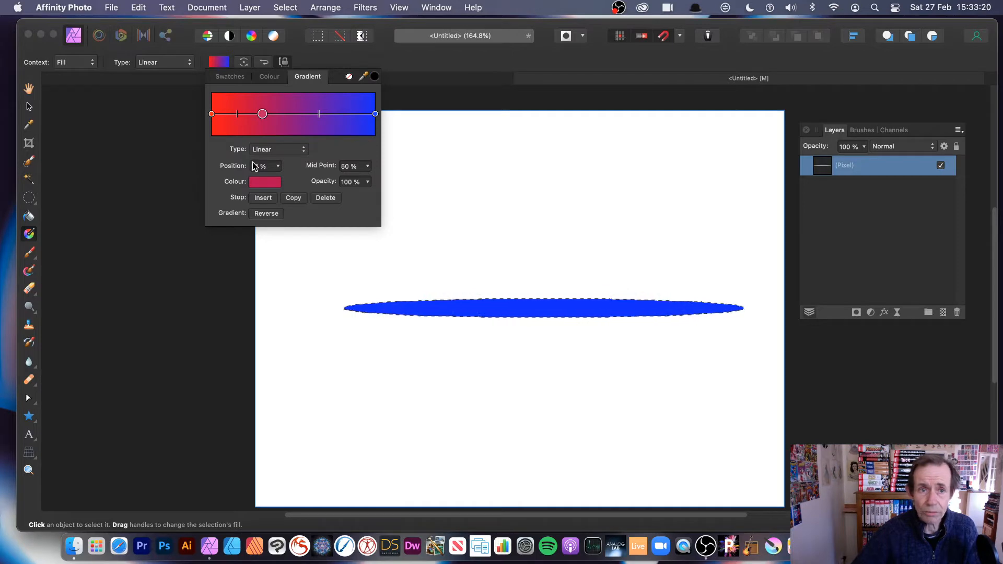
pyautogui.click(259, 182)
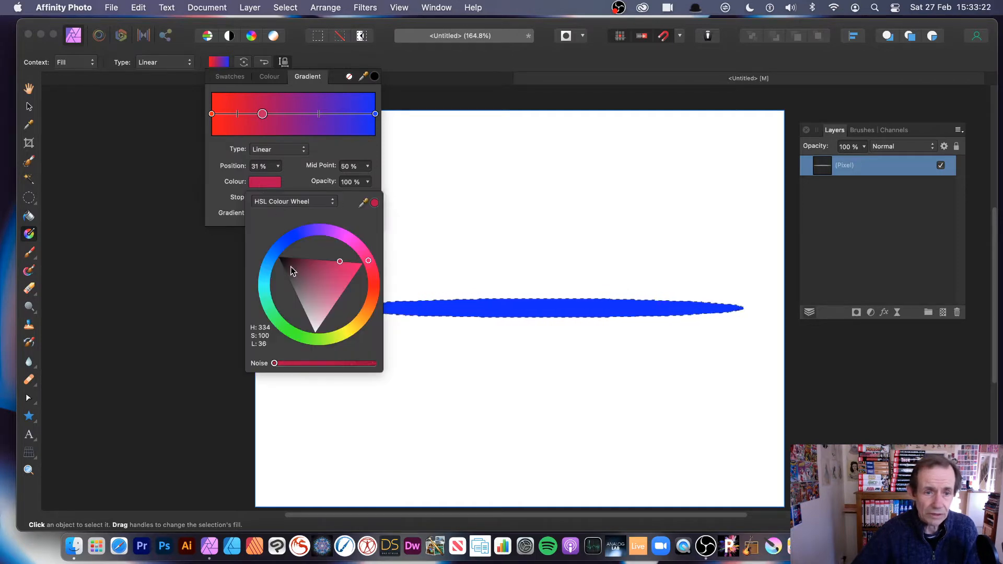
pyautogui.moveTo(290, 266); pyautogui.dragTo(316, 335)
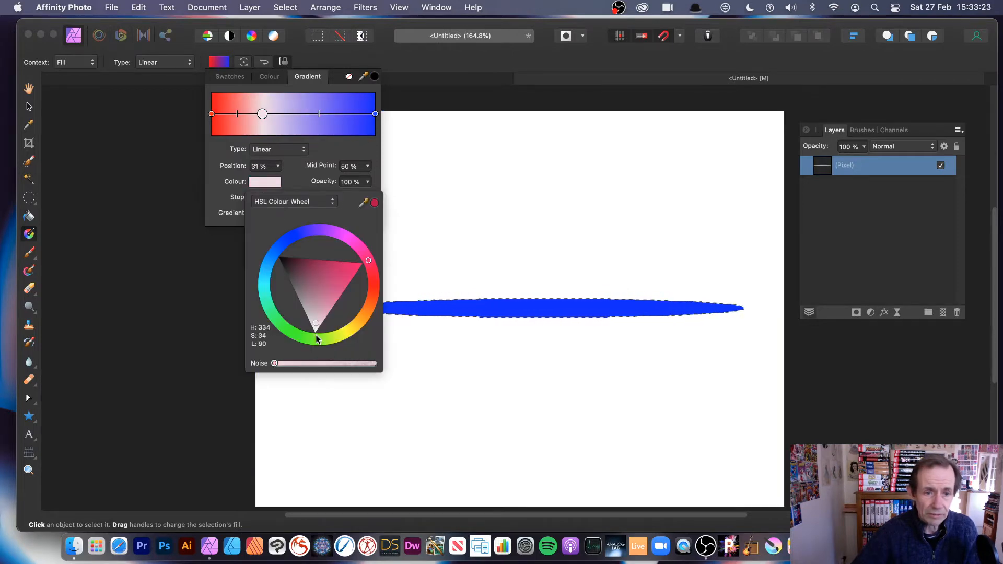
# Add a bright green stop at 55% and run the gradient vertically from the ellipse's upper edge to its lower edge.
pyautogui.click(300, 114)
pyautogui.click(271, 184)
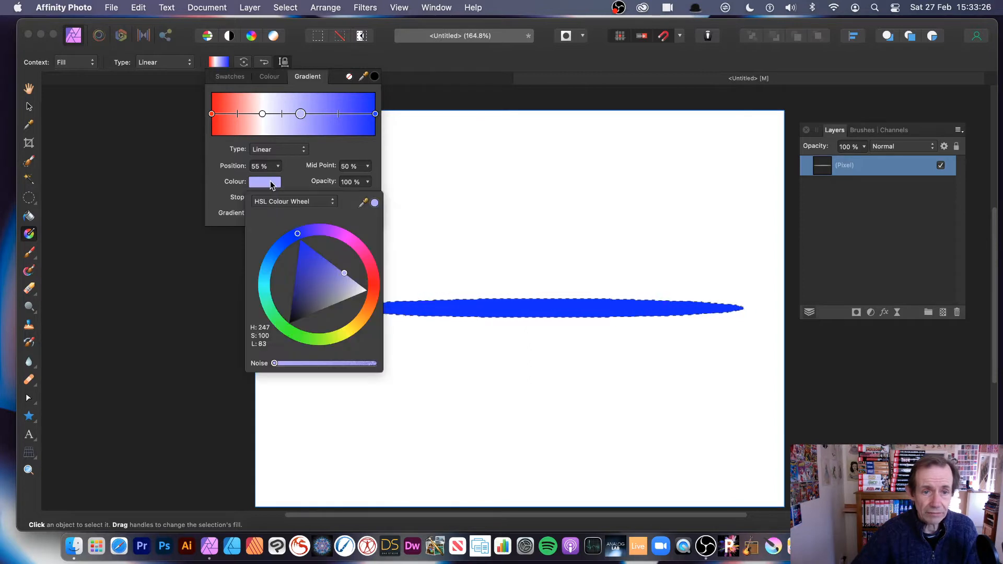
pyautogui.click(283, 327)
pyautogui.moveTo(317, 285); pyautogui.dragTo(285, 324)
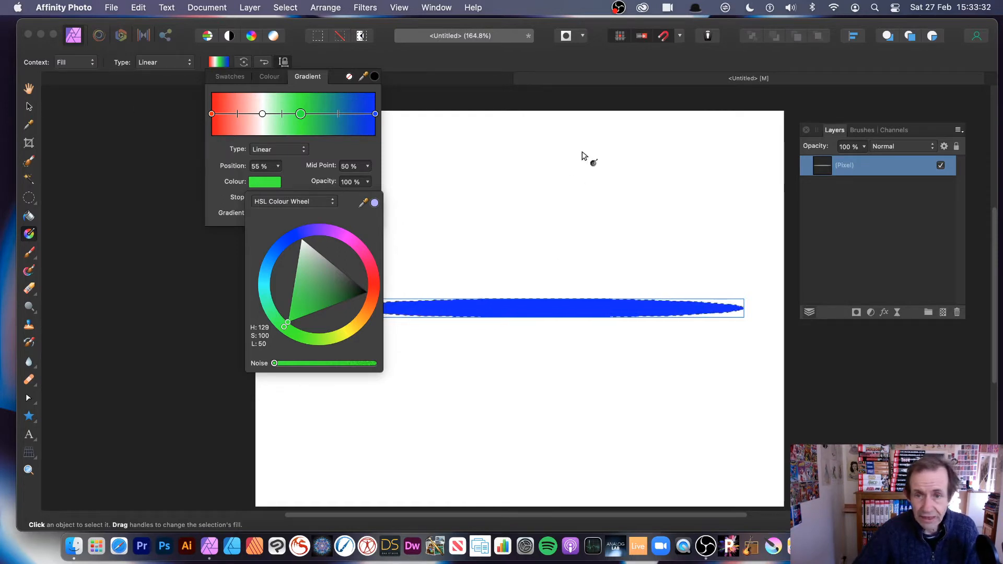
pyautogui.moveTo(540, 301)
pyautogui.mouseDown()
pyautogui.moveTo(542, 334)
pyautogui.moveTo(544, 317)
pyautogui.mouseUp()
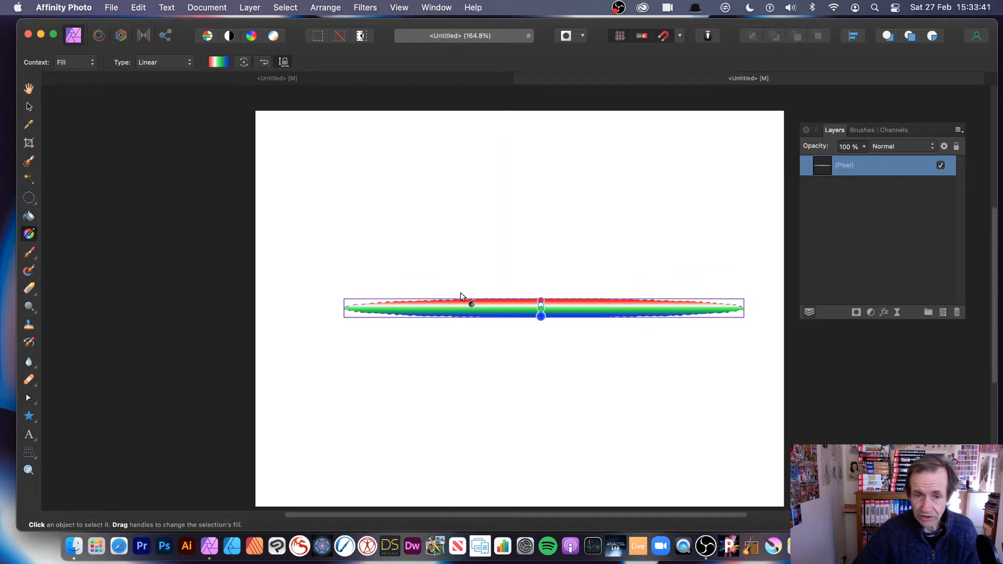
pyautogui.click(29, 106)
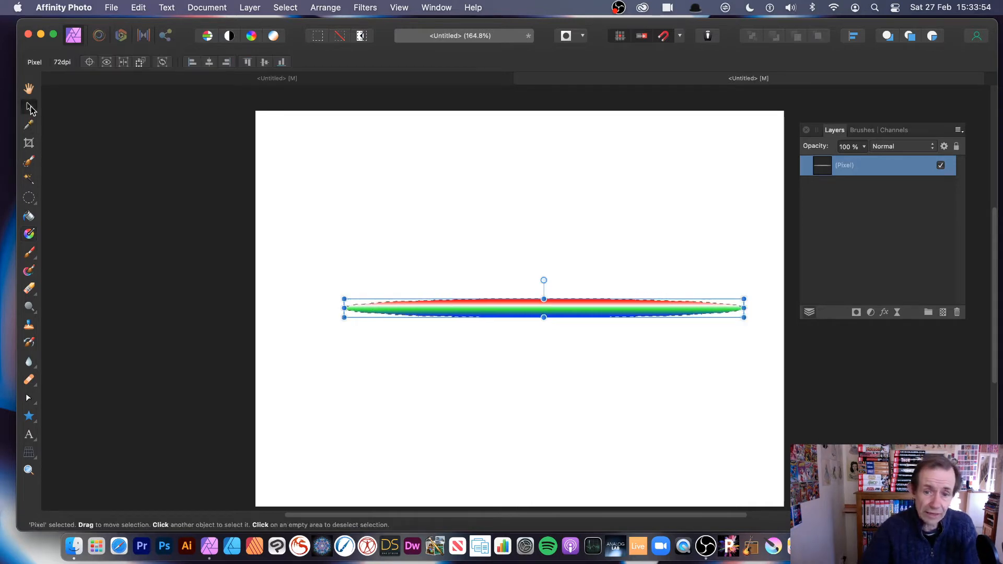
pyautogui.click(29, 234)
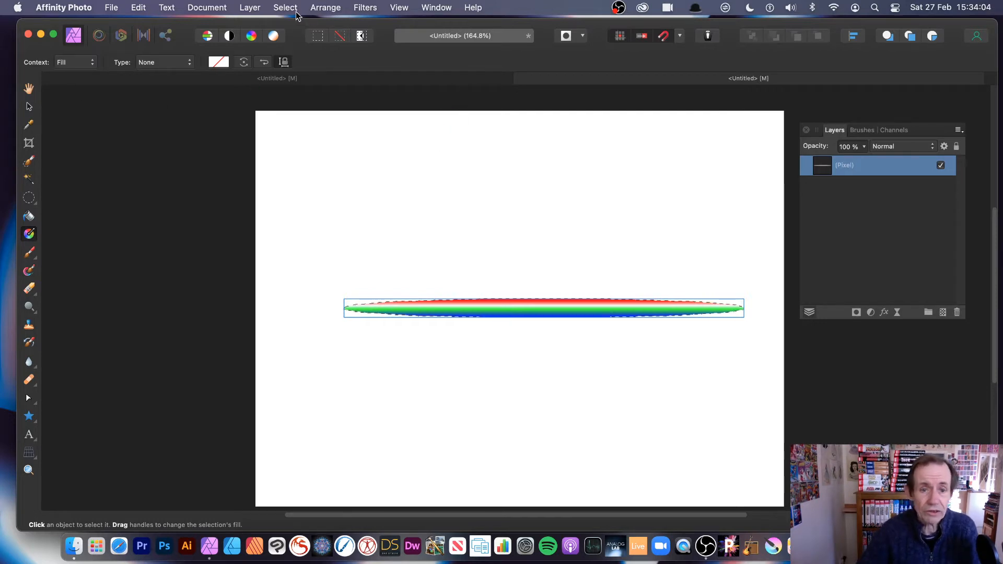
pyautogui.click(249, 8)
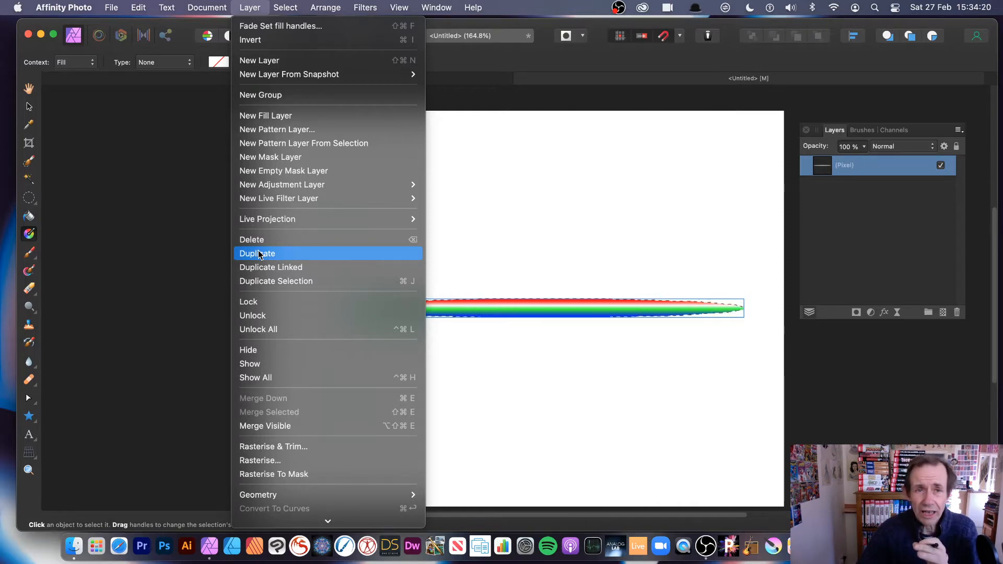
pyautogui.click(647, 280)
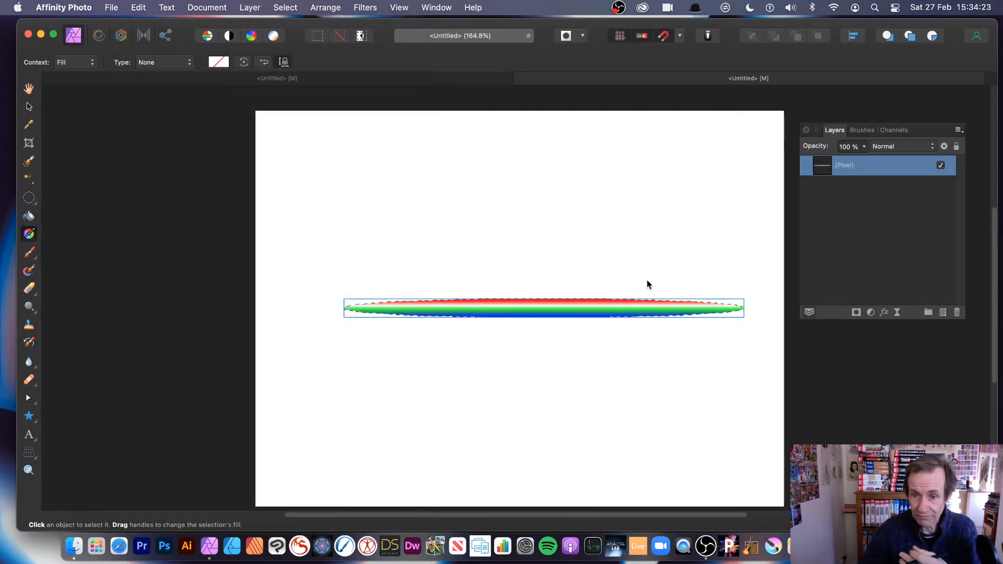
# Create a new brush from the selected gradient ellipse in the Basic brush category.
pyautogui.click(863, 131)
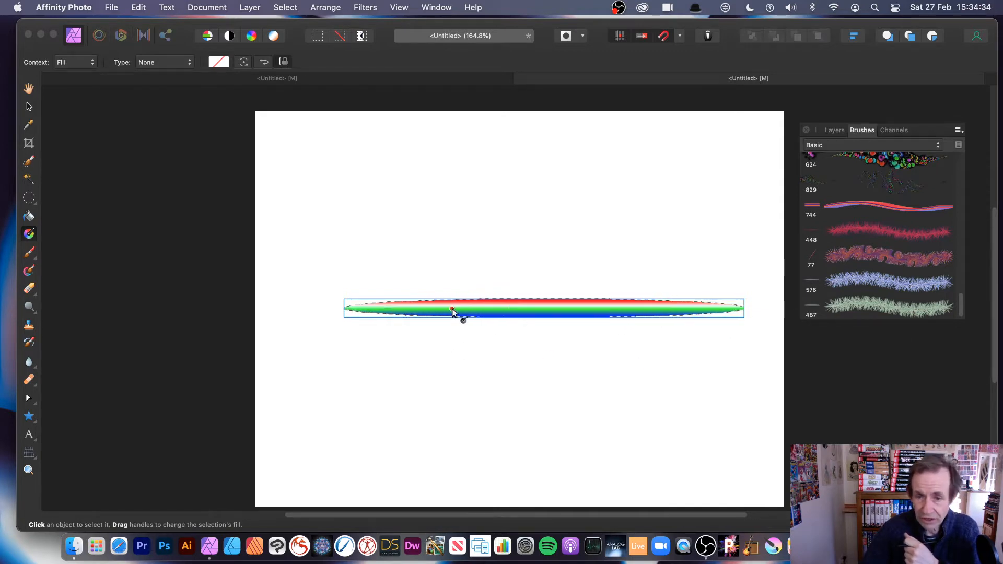
pyautogui.click(30, 417)
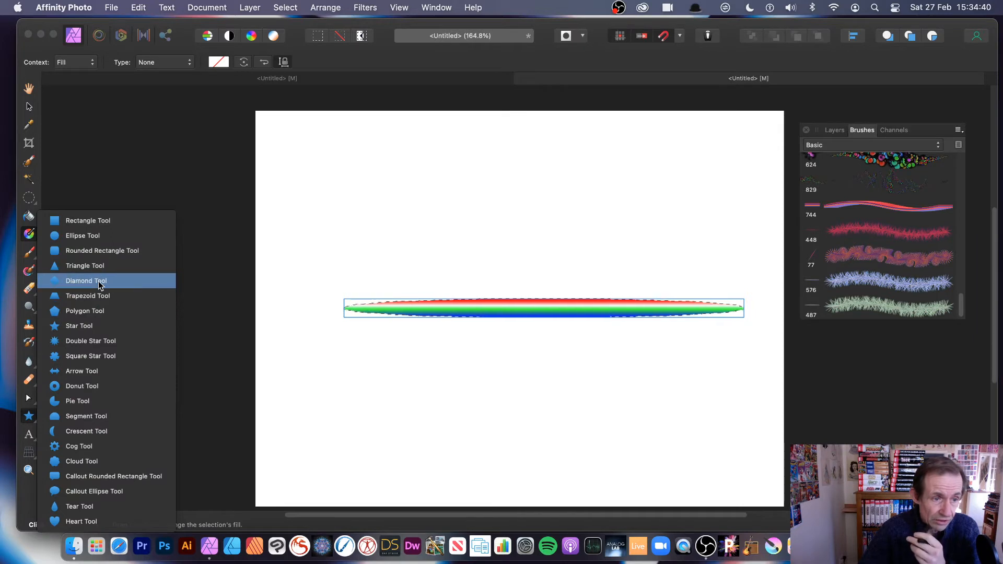
pyautogui.click(99, 282)
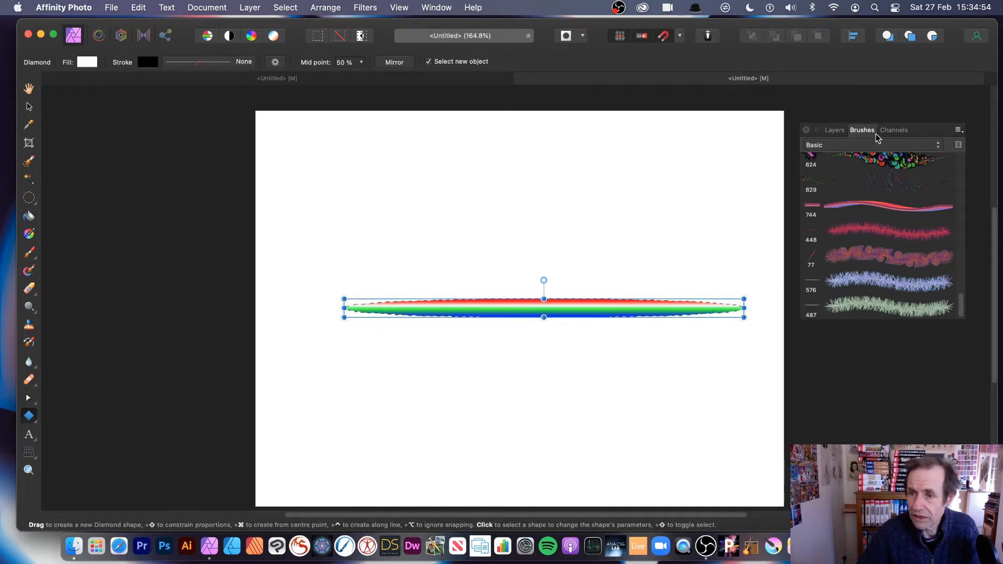
pyautogui.click(958, 131)
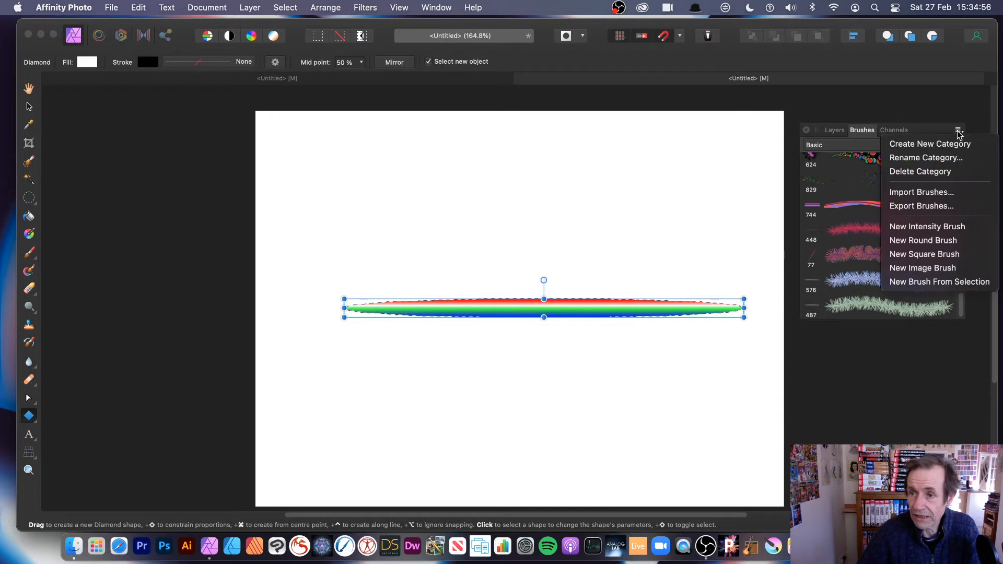
pyautogui.click(929, 285)
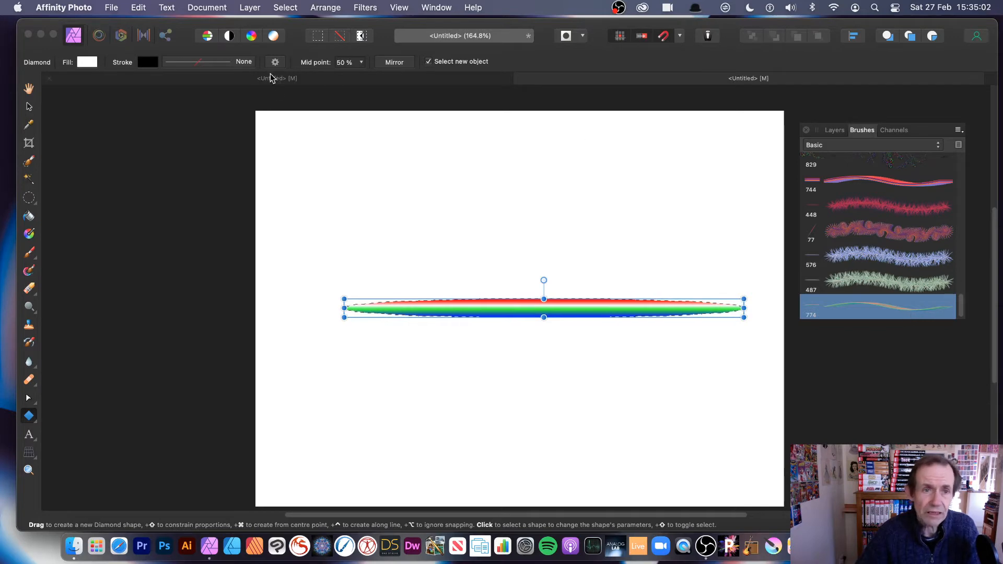
# In the document filled with green and pink strokes, edit the new brush's dynamics: Size Jitter 70%, Rotation Jitter 100% with Random control.
pyautogui.click(253, 79)
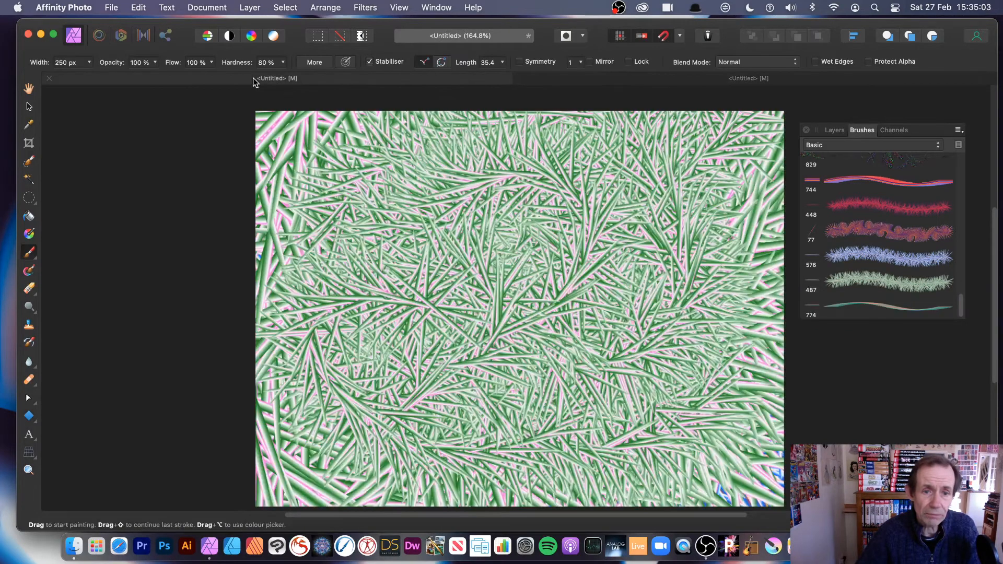
pyautogui.doubleClick(877, 306)
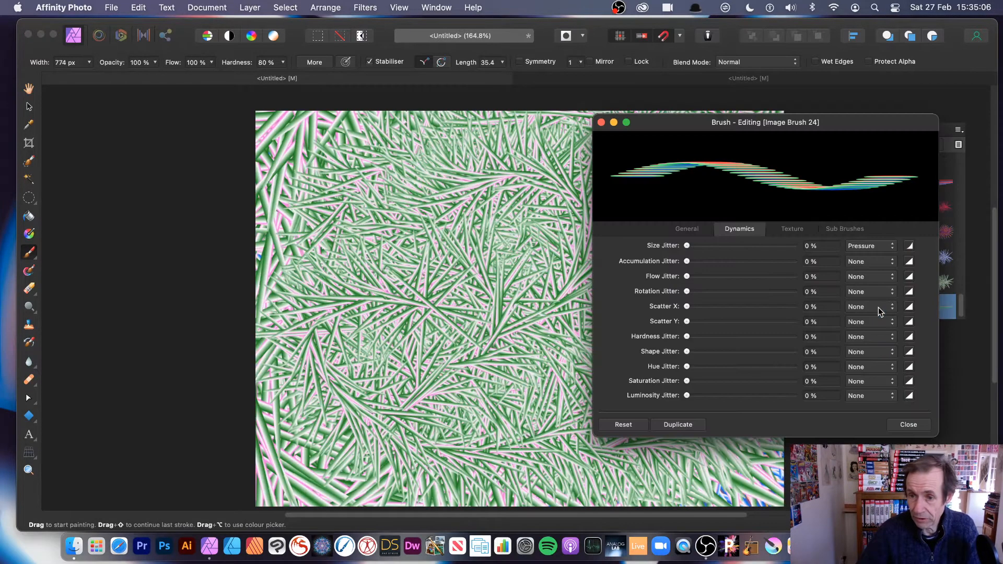
pyautogui.moveTo(690, 130)
pyautogui.mouseDown()
pyautogui.moveTo(383, 127)
pyautogui.moveTo(523, 114)
pyautogui.moveTo(455, 107)
pyautogui.mouseUp()
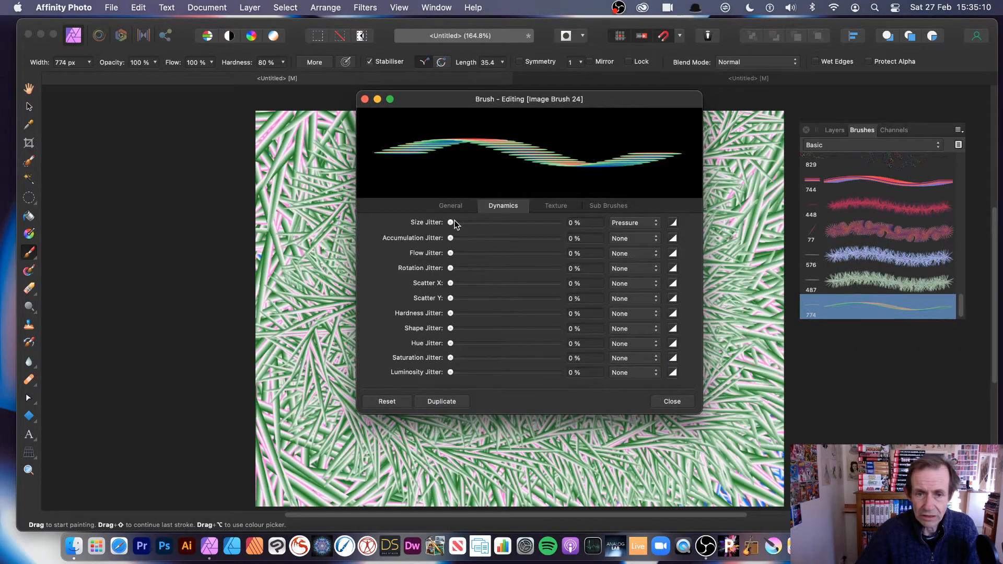
pyautogui.moveTo(451, 222)
pyautogui.mouseDown()
pyautogui.moveTo(539, 223)
pyautogui.moveTo(381, 217)
pyautogui.moveTo(573, 227)
pyautogui.moveTo(514, 227)
pyautogui.moveTo(528, 229)
pyautogui.mouseUp()
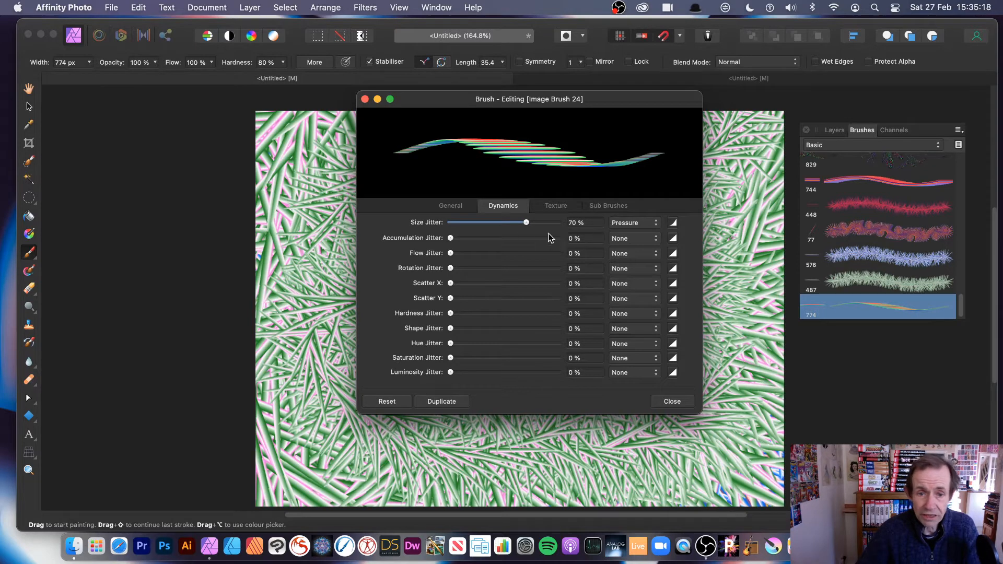
pyautogui.moveTo(451, 268); pyautogui.dragTo(589, 272)
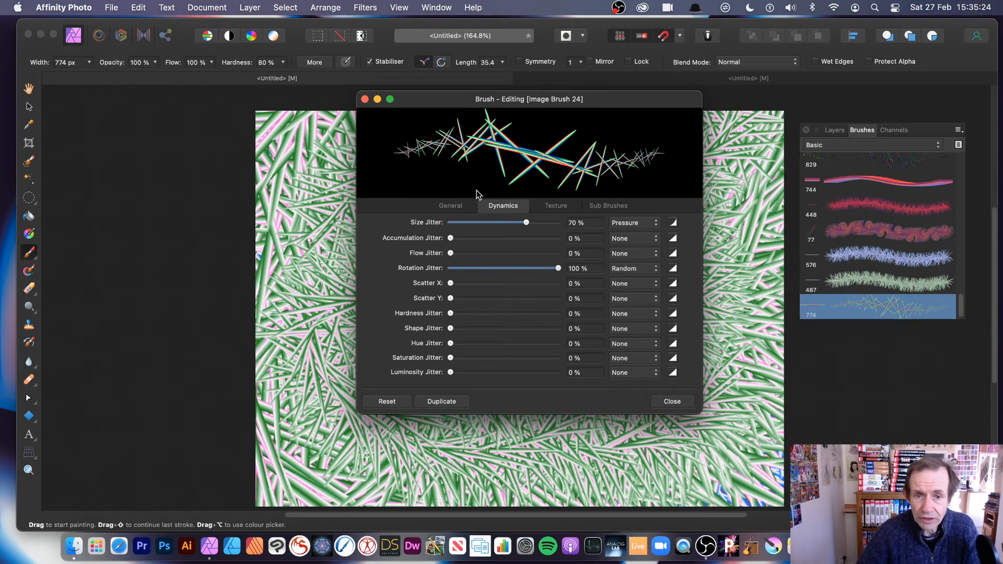
# Reduce the new brush's general size to about 330.8 px.
pyautogui.click(450, 205)
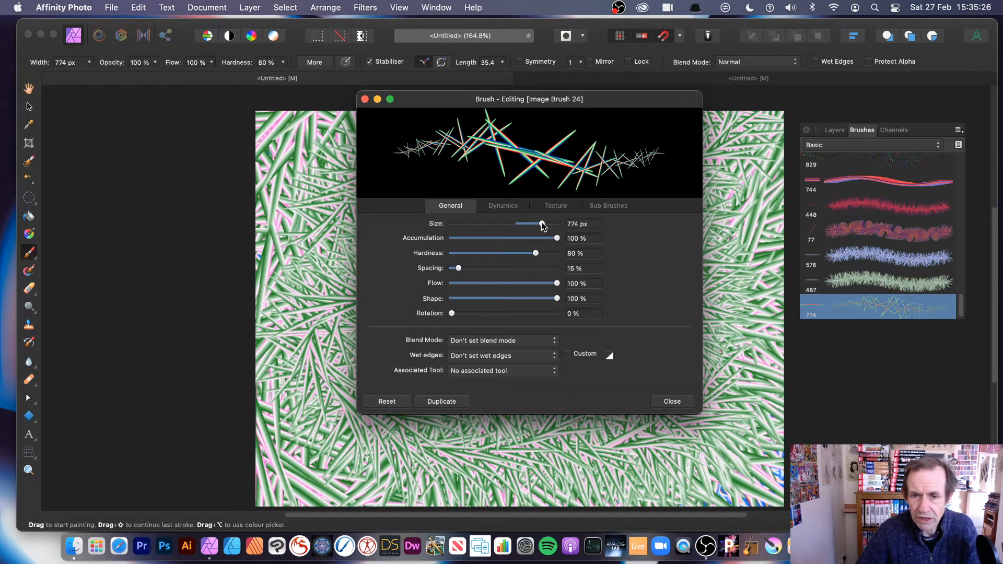
pyautogui.moveTo(541, 223); pyautogui.dragTo(520, 224)
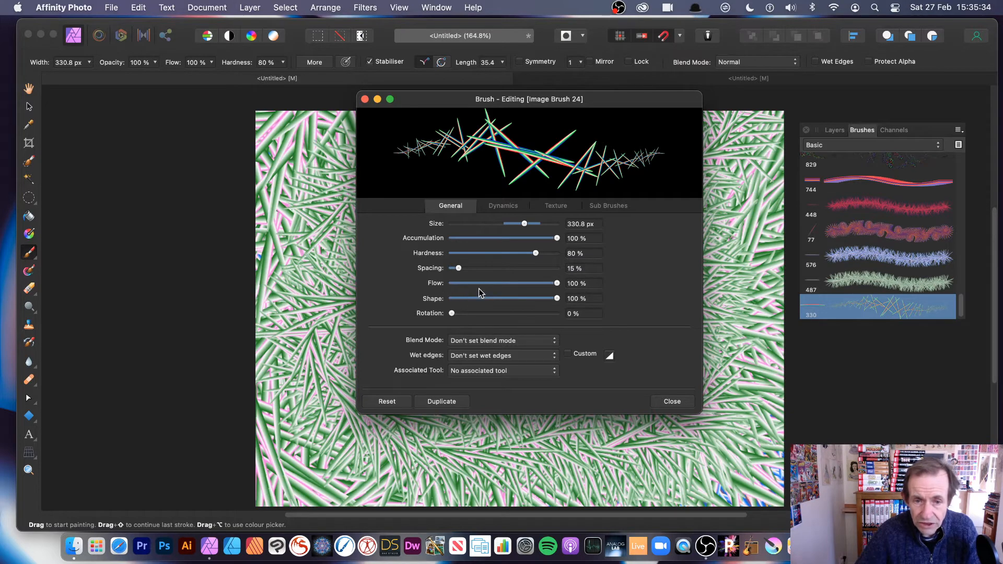
# Set the brush's Spacing to 1% and size to about 261.3 px, and cover the green and pink canvas with furry strokes.
pyautogui.moveTo(459, 269); pyautogui.dragTo(451, 269)
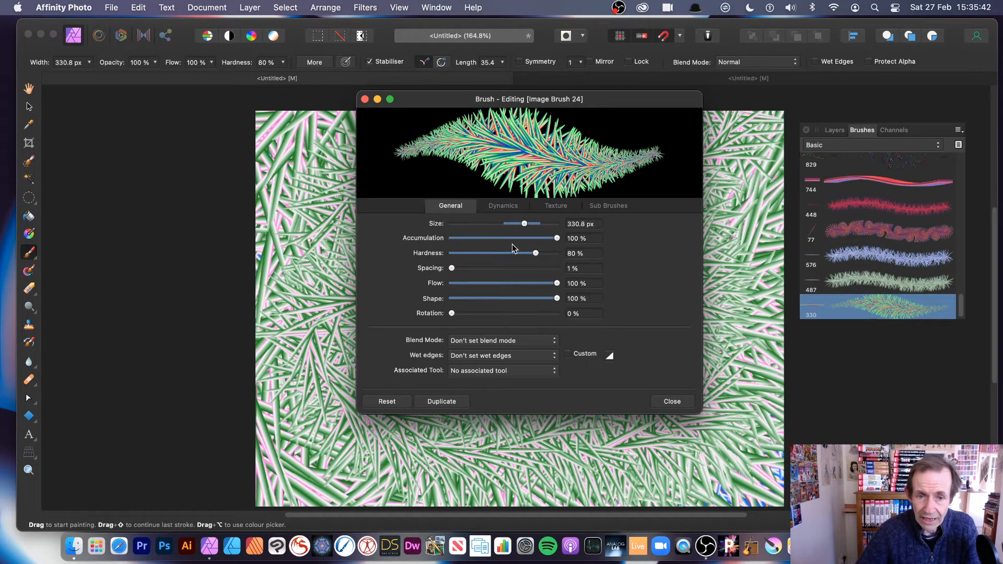
pyautogui.moveTo(522, 224); pyautogui.dragTo(517, 225)
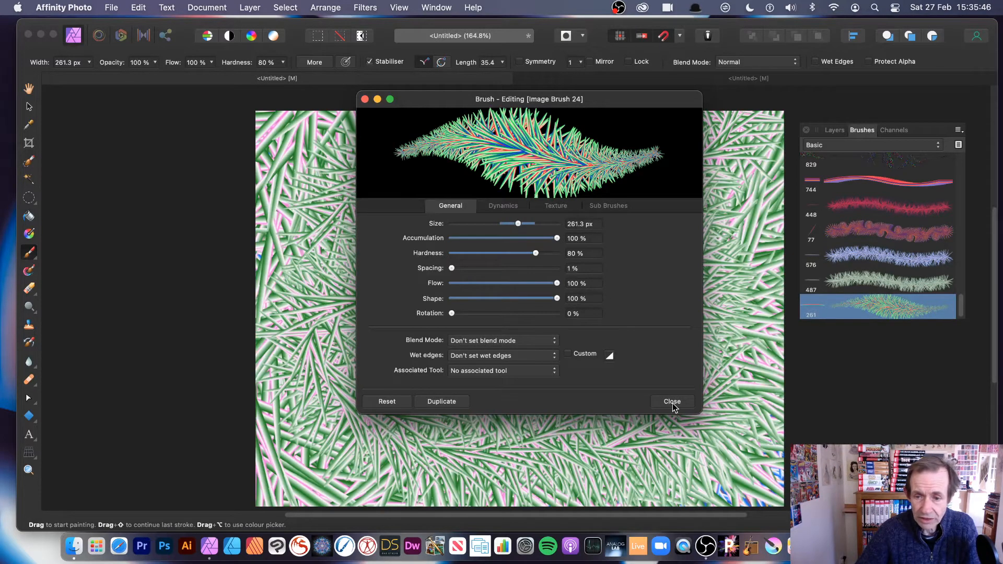
pyautogui.click(672, 401)
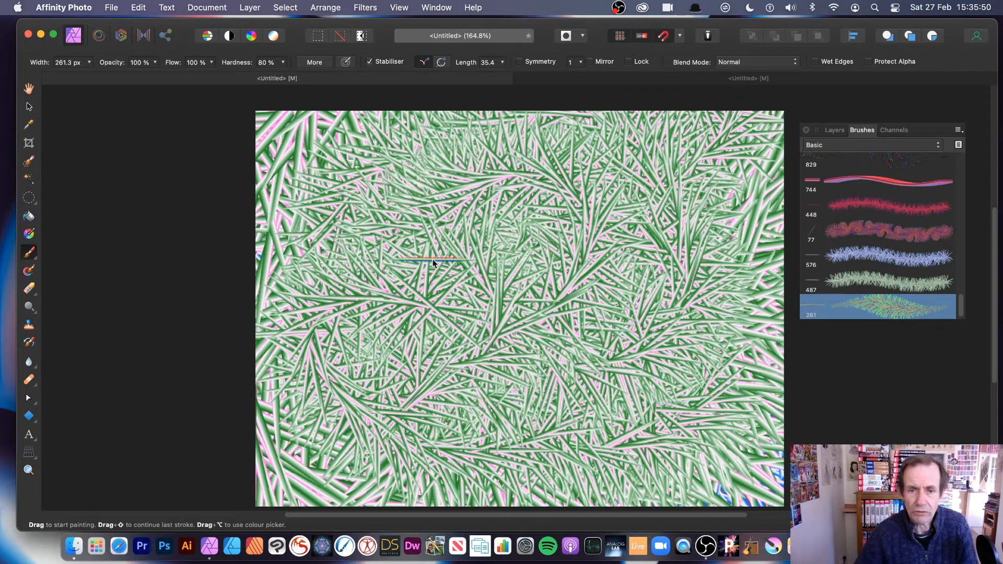
pyautogui.moveTo(382, 173)
pyautogui.mouseDown()
pyautogui.moveTo(439, 209)
pyautogui.moveTo(612, 255)
pyautogui.moveTo(636, 323)
pyautogui.moveTo(557, 385)
pyautogui.moveTo(542, 263)
pyautogui.moveTo(691, 165)
pyautogui.moveTo(734, 90)
pyautogui.moveTo(761, 149)
pyautogui.moveTo(750, 286)
pyautogui.moveTo(656, 251)
pyautogui.moveTo(580, 126)
pyautogui.moveTo(565, 271)
pyautogui.moveTo(346, 333)
pyautogui.moveTo(464, 157)
pyautogui.moveTo(412, 283)
pyautogui.moveTo(522, 153)
pyautogui.moveTo(534, 108)
pyautogui.moveTo(628, 287)
pyautogui.moveTo(534, 479)
pyautogui.moveTo(714, 365)
pyautogui.moveTo(652, 408)
pyautogui.moveTo(679, 436)
pyautogui.moveTo(660, 467)
pyautogui.moveTo(648, 322)
pyautogui.moveTo(549, 432)
pyautogui.moveTo(577, 452)
pyautogui.moveTo(597, 424)
pyautogui.moveTo(440, 338)
pyautogui.moveTo(303, 425)
pyautogui.moveTo(218, 411)
pyautogui.moveTo(314, 290)
pyautogui.moveTo(330, 181)
pyautogui.moveTo(479, 189)
pyautogui.moveTo(597, 266)
pyautogui.moveTo(678, 303)
pyautogui.moveTo(573, 369)
pyautogui.moveTo(671, 365)
pyautogui.moveTo(565, 271)
pyautogui.moveTo(746, 208)
pyautogui.moveTo(679, 199)
pyautogui.mouseUp()
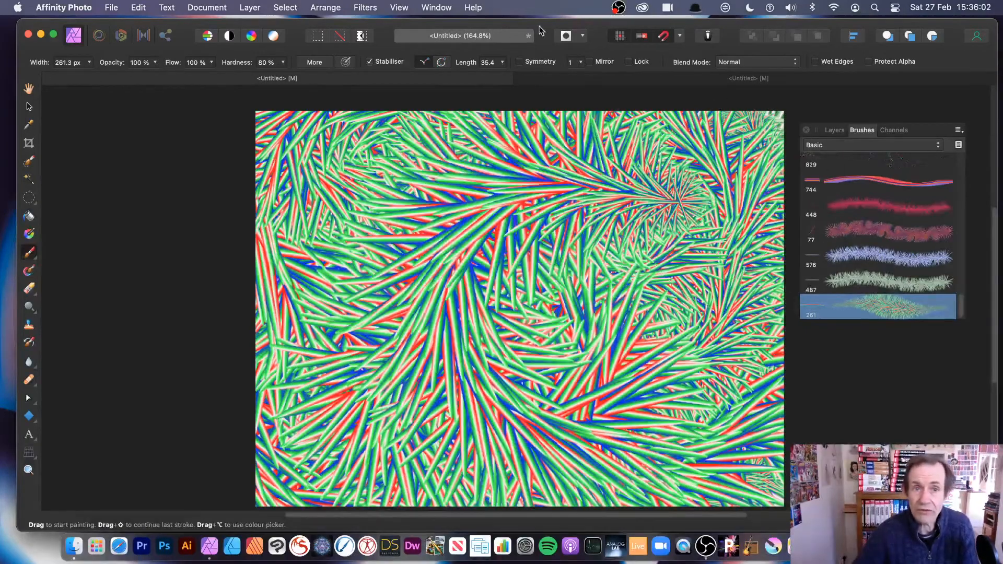
# Start the Deform filter on the painted layer, stretching its right side upward and pulling the centre toward the lower-right corner.
pyautogui.click(360, 8)
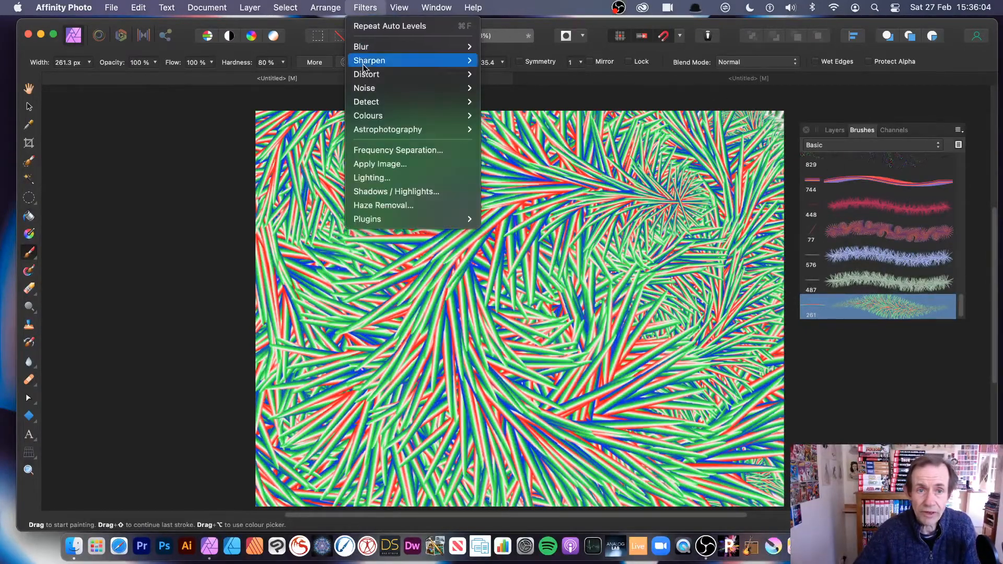
pyautogui.moveTo(418, 74)
pyautogui.click(520, 78)
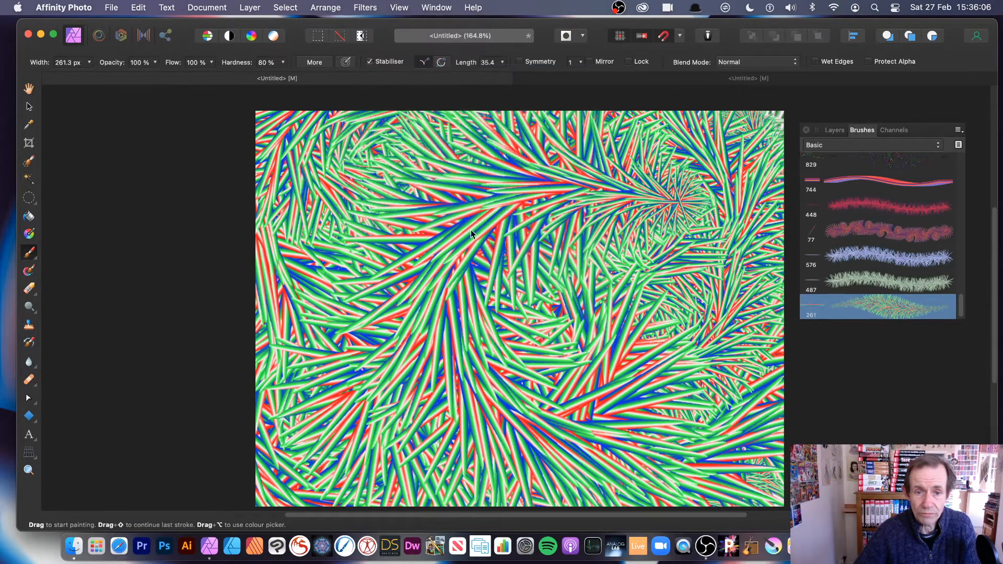
pyautogui.click(581, 437)
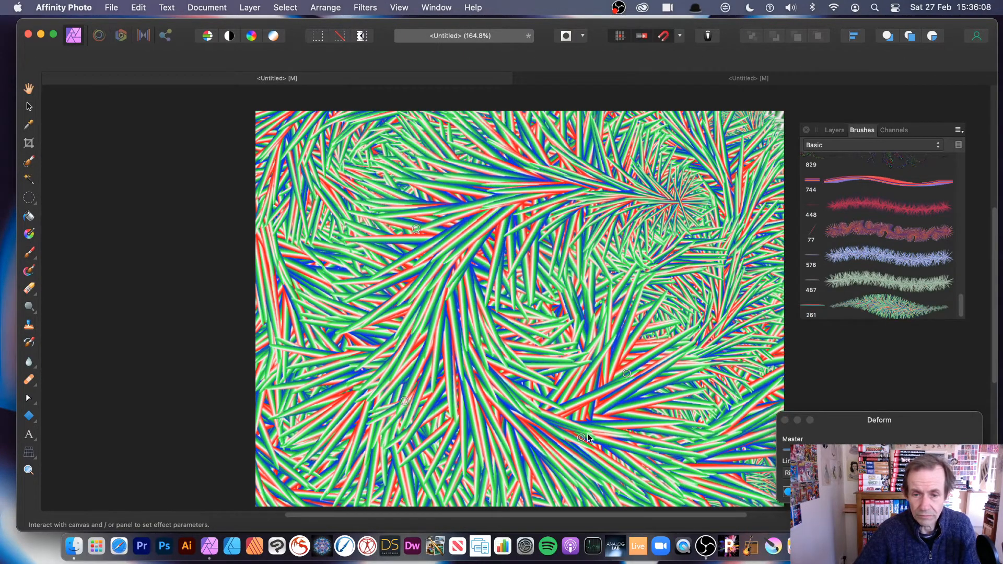
pyautogui.moveTo(627, 374); pyautogui.dragTo(632, 184)
pyautogui.click(509, 364)
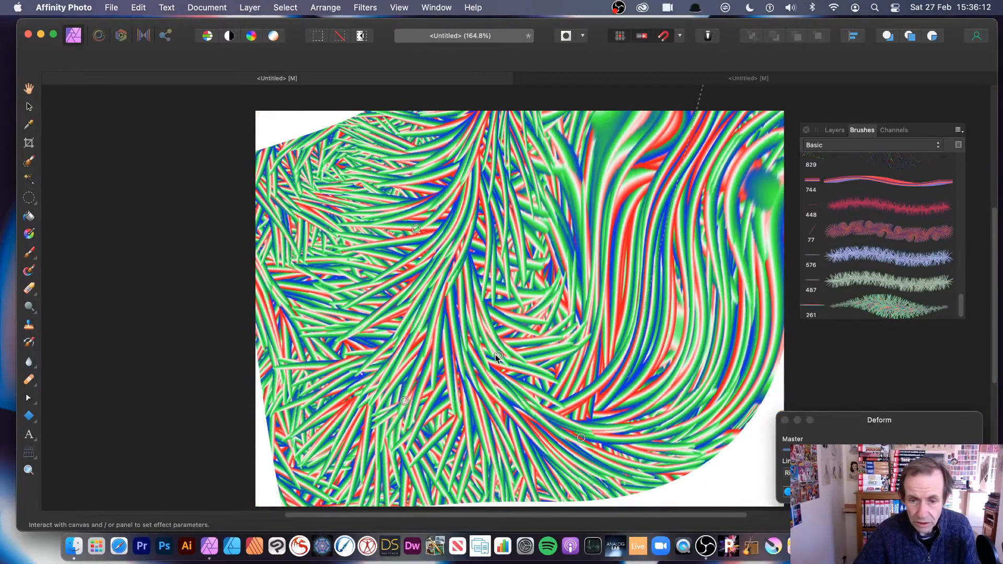
pyautogui.moveTo(498, 356); pyautogui.dragTo(726, 464)
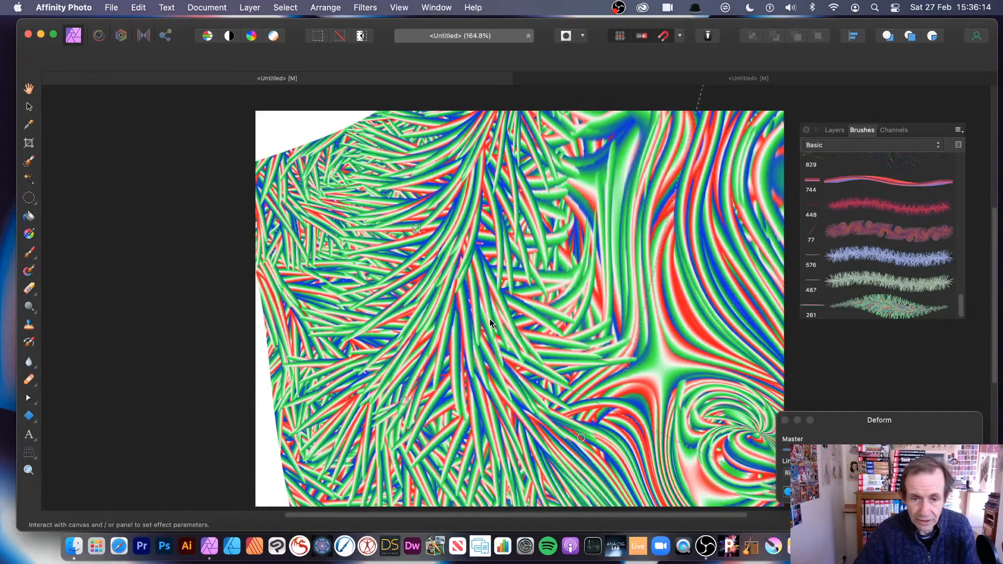
# Pull further deform points past the lower-left and upper-left canvas corners and from the centre downward, and apply the Deform filter.
pyautogui.click(441, 339)
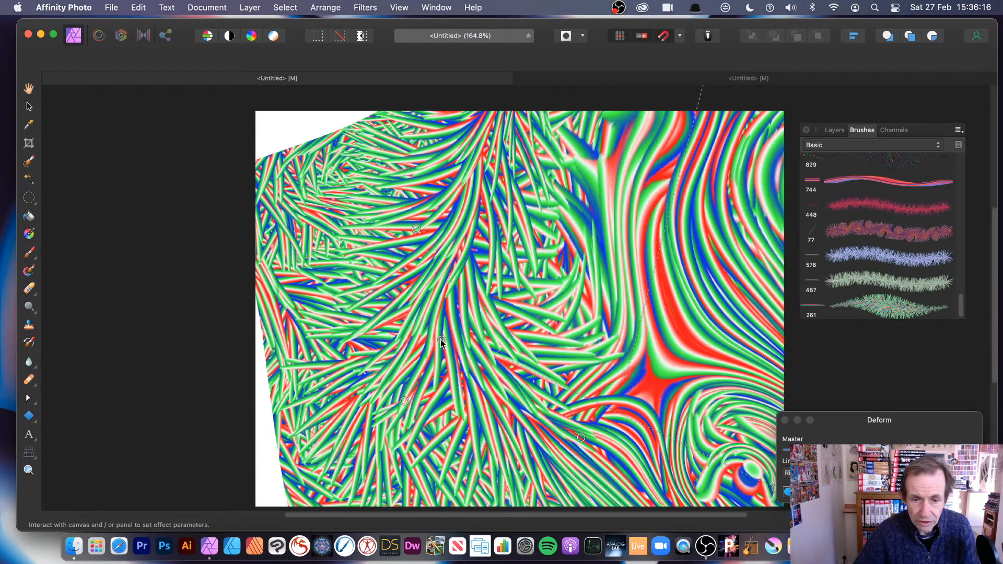
pyautogui.moveTo(441, 339); pyautogui.dragTo(238, 458)
pyautogui.click(380, 271)
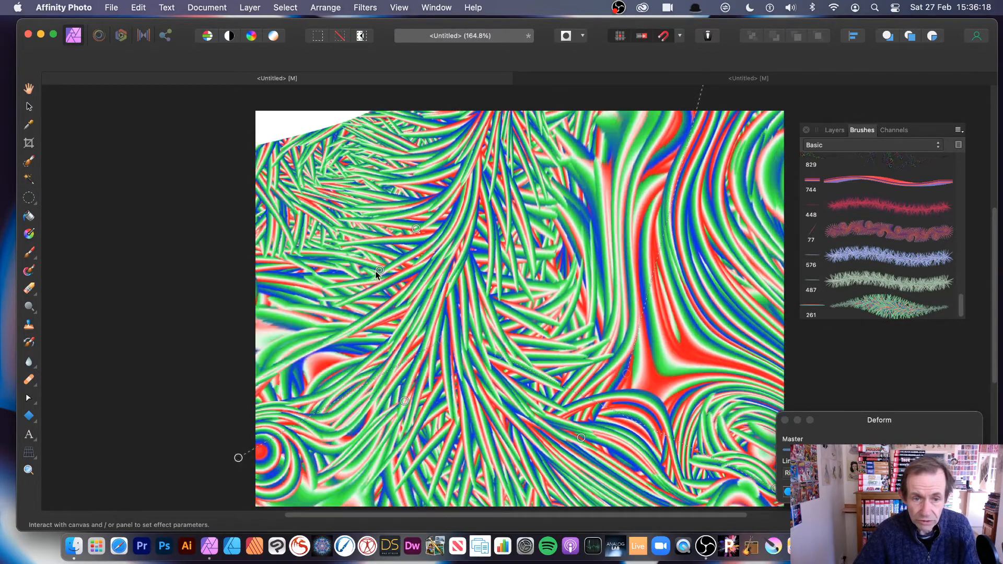
pyautogui.moveTo(379, 270); pyautogui.dragTo(202, 95)
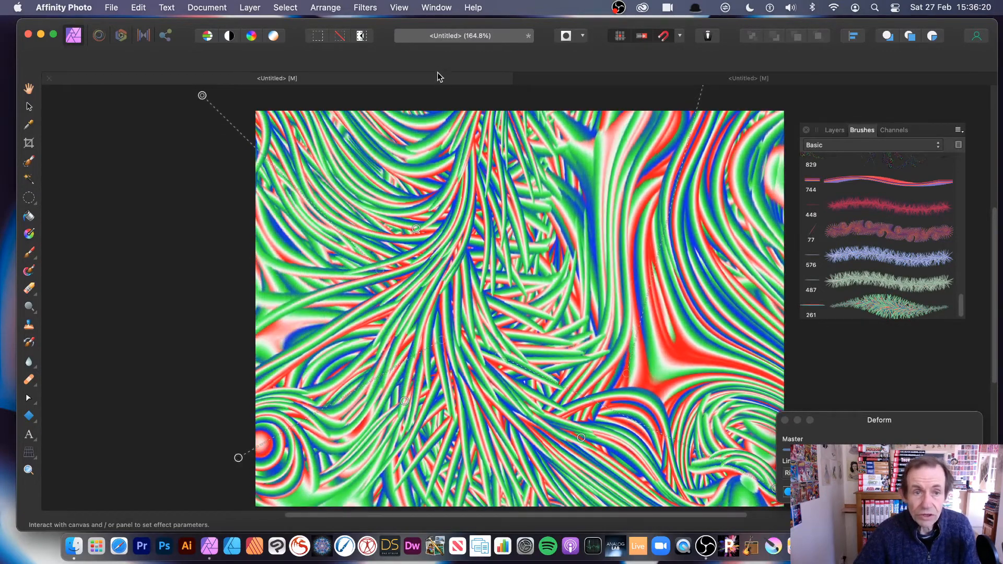
pyautogui.moveTo(541, 312); pyautogui.dragTo(470, 443)
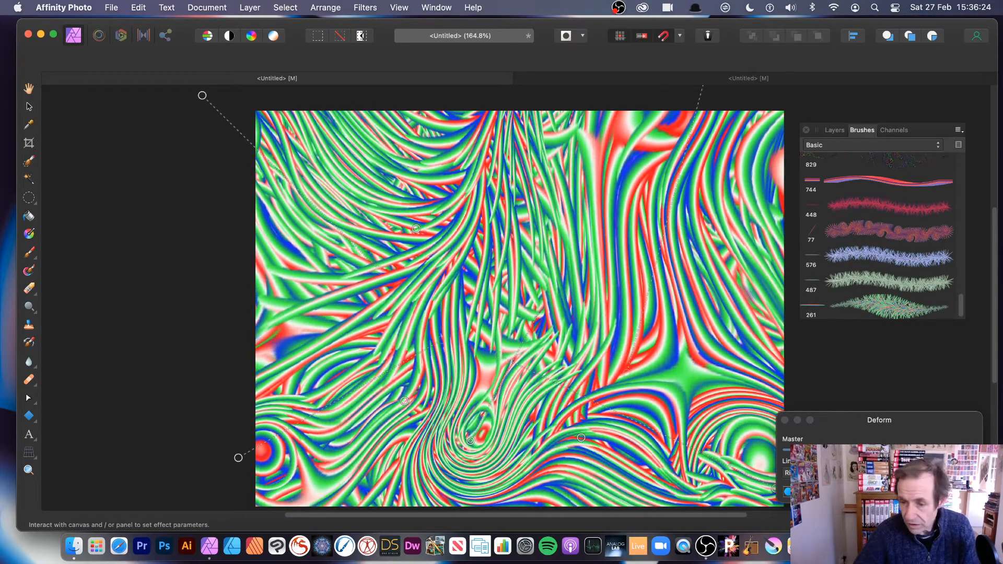
pyautogui.press('b')
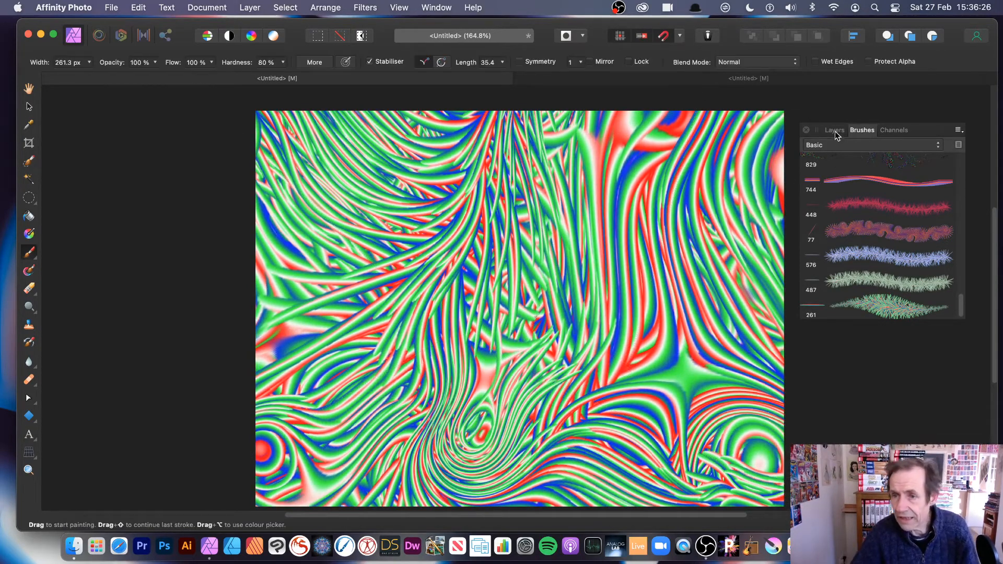
# Switch to the document with the gradient ellipse and clear its pixel selection.
pyautogui.click(834, 130)
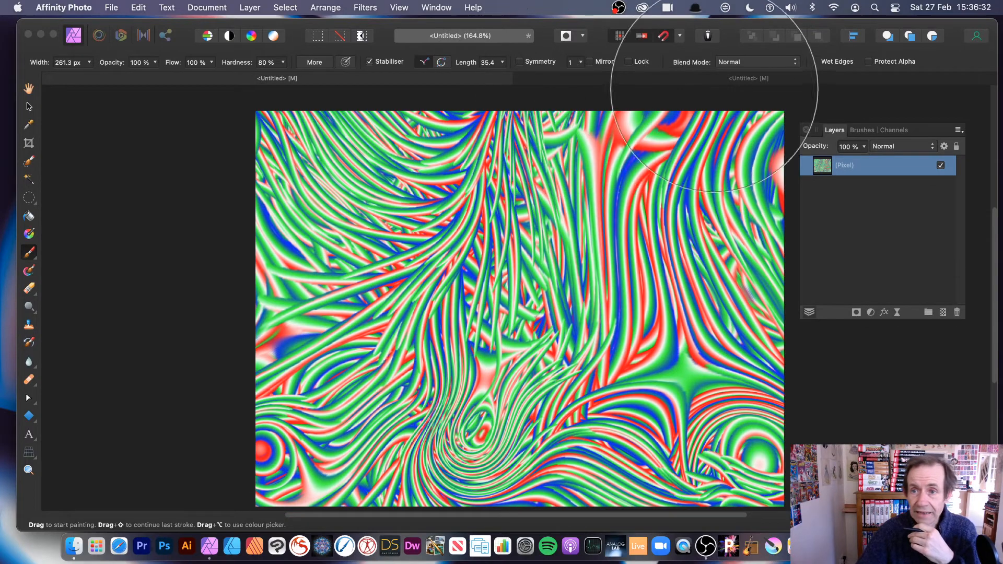
pyautogui.click(746, 78)
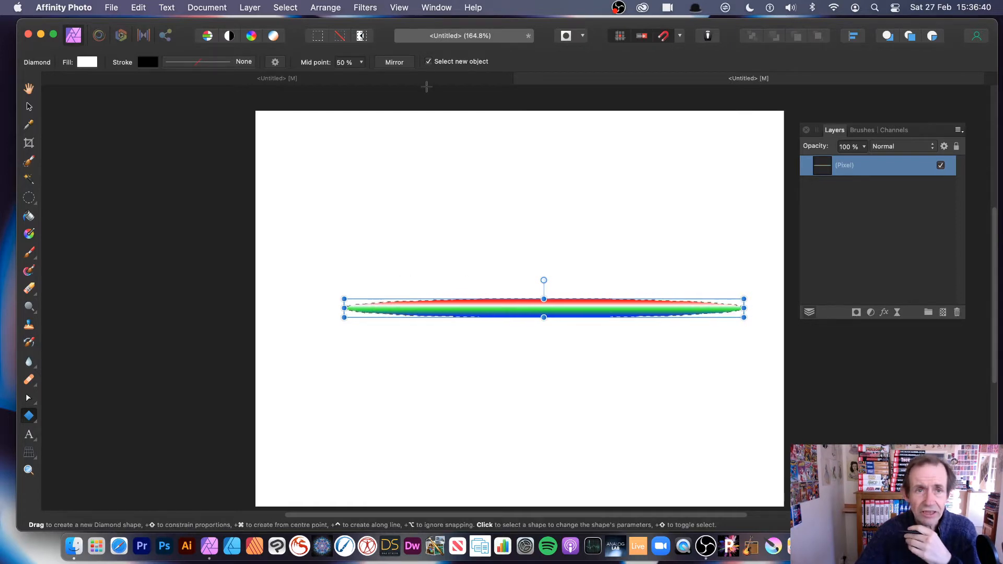
pyautogui.click(286, 7)
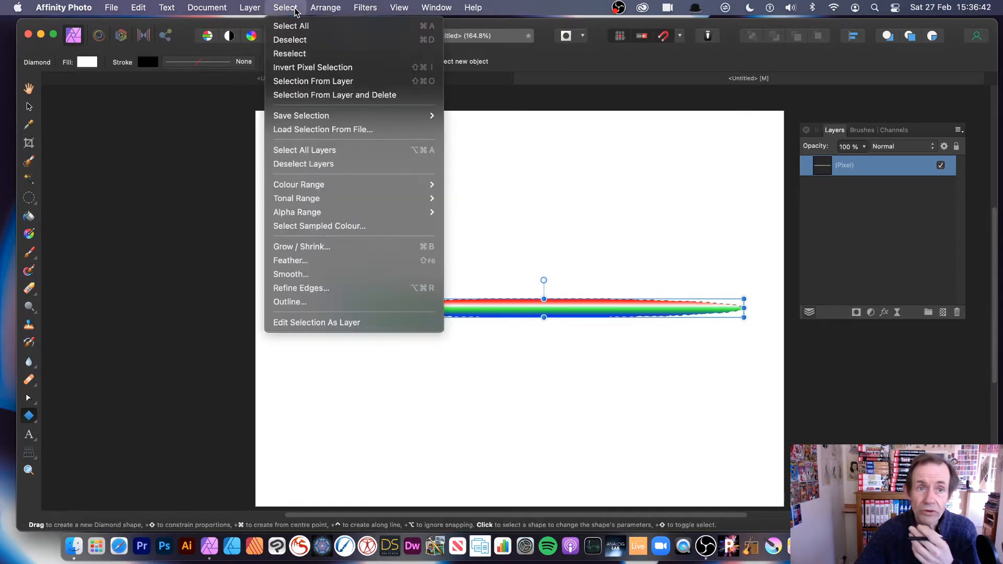
pyautogui.click(291, 40)
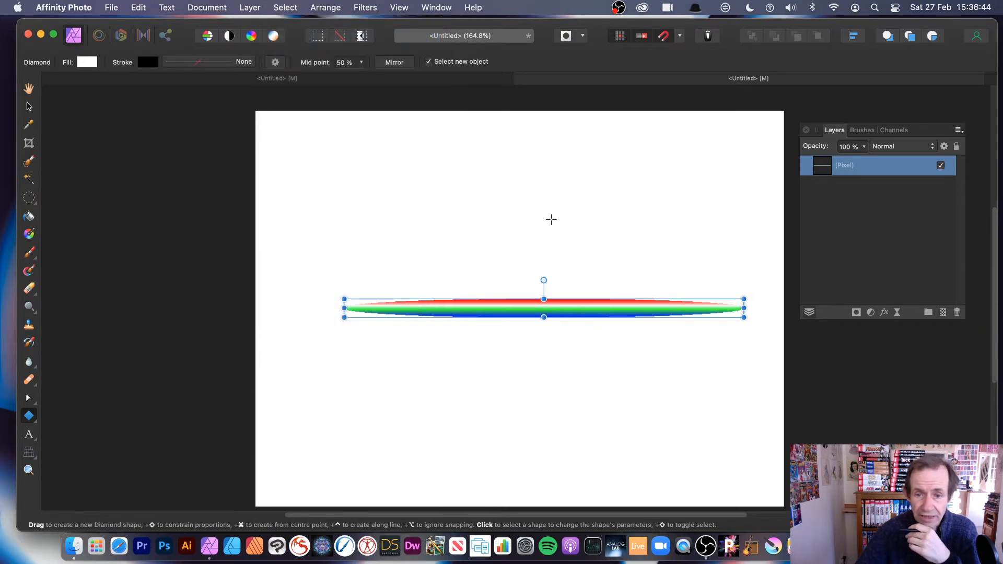
# Bend the gradient ellipse into a curved hook shape with the Deform filter, its right end sweeping downward, and apply it.
pyautogui.click(369, 7)
pyautogui.moveTo(388, 76)
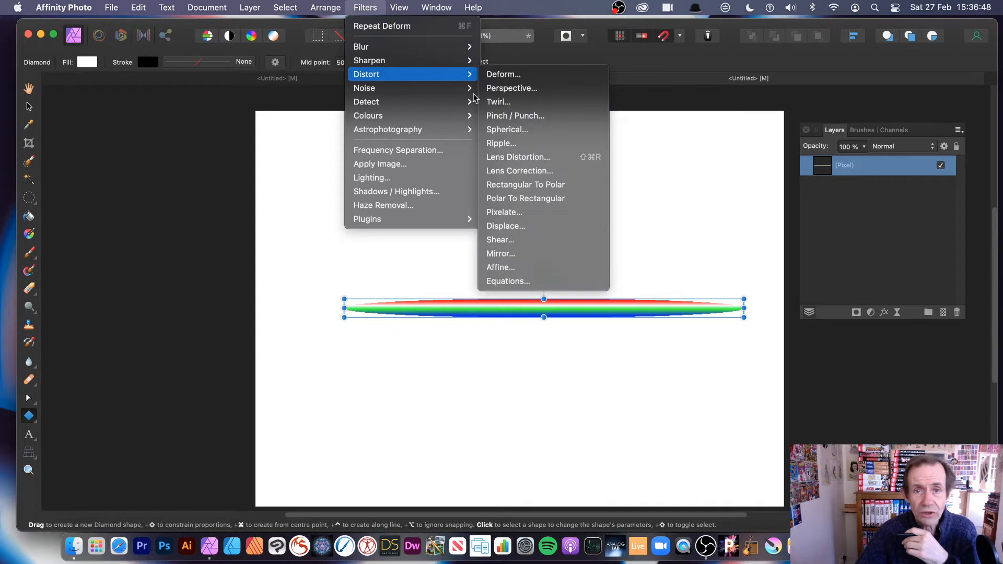
pyautogui.click(503, 74)
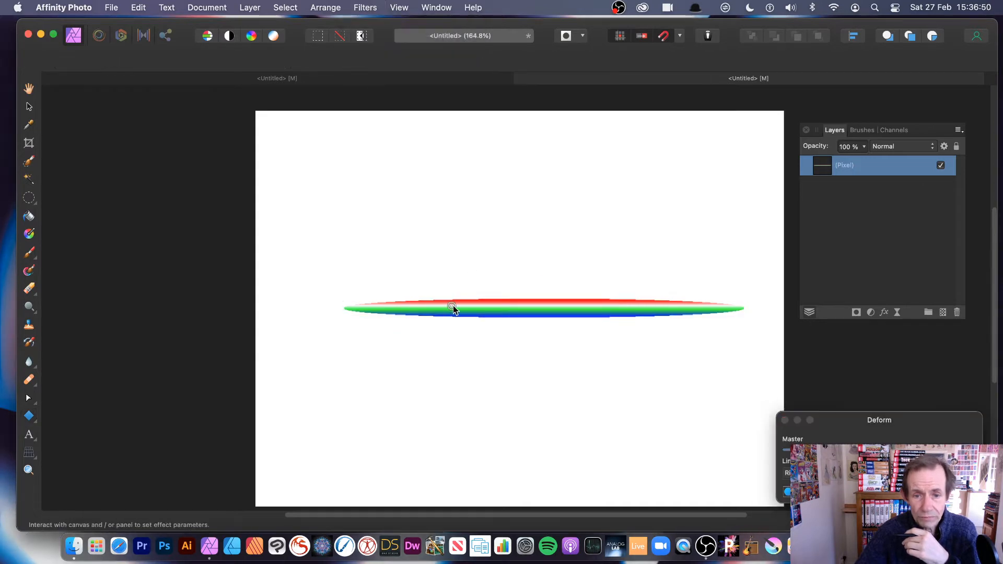
pyautogui.moveTo(452, 307); pyautogui.dragTo(462, 262)
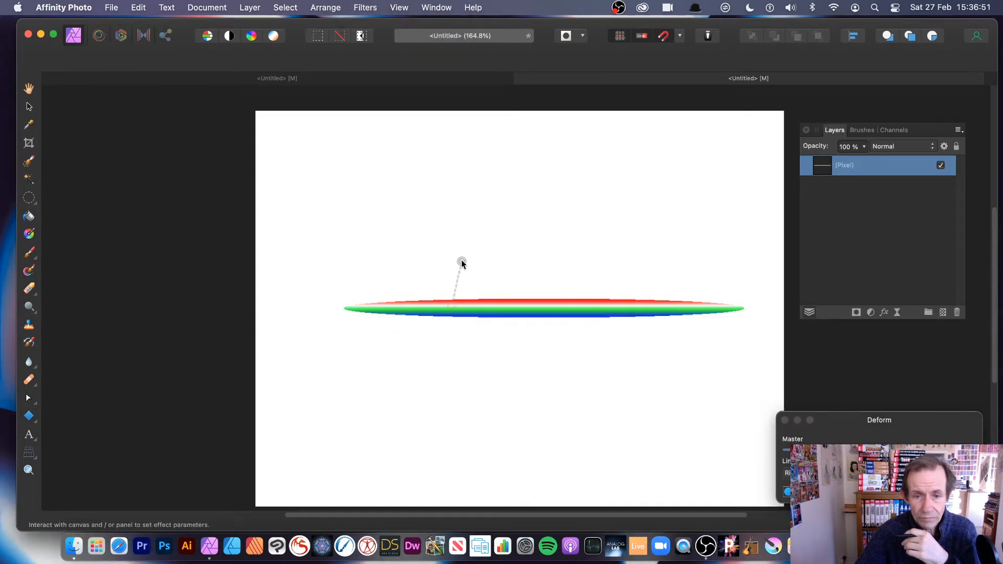
pyautogui.click(539, 307)
pyautogui.moveTo(539, 308)
pyautogui.mouseDown()
pyautogui.moveTo(526, 291)
pyautogui.moveTo(346, 287)
pyautogui.moveTo(558, 239)
pyautogui.moveTo(550, 296)
pyautogui.moveTo(638, 257)
pyautogui.moveTo(631, 179)
pyautogui.moveTo(615, 148)
pyautogui.mouseUp()
pyautogui.click(610, 243)
pyautogui.click(640, 215)
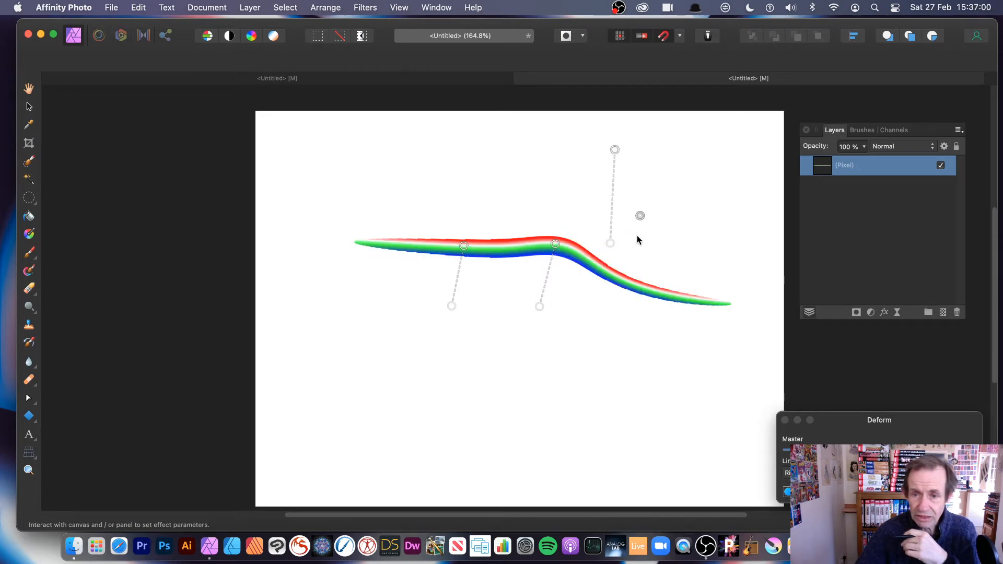
pyautogui.moveTo(640, 215)
pyautogui.mouseDown()
pyautogui.moveTo(608, 273)
pyautogui.moveTo(620, 285)
pyautogui.mouseUp()
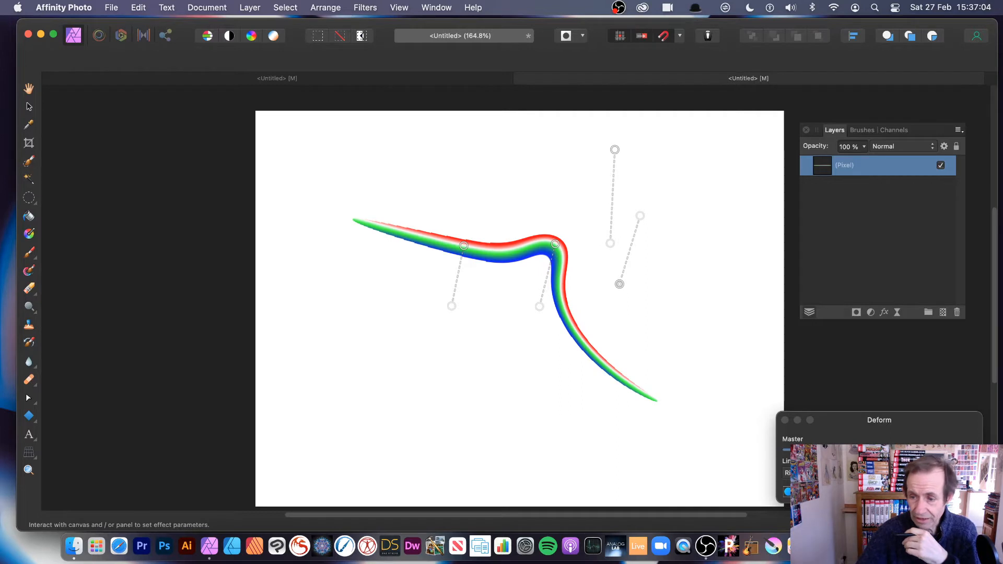
pyautogui.click(957, 492)
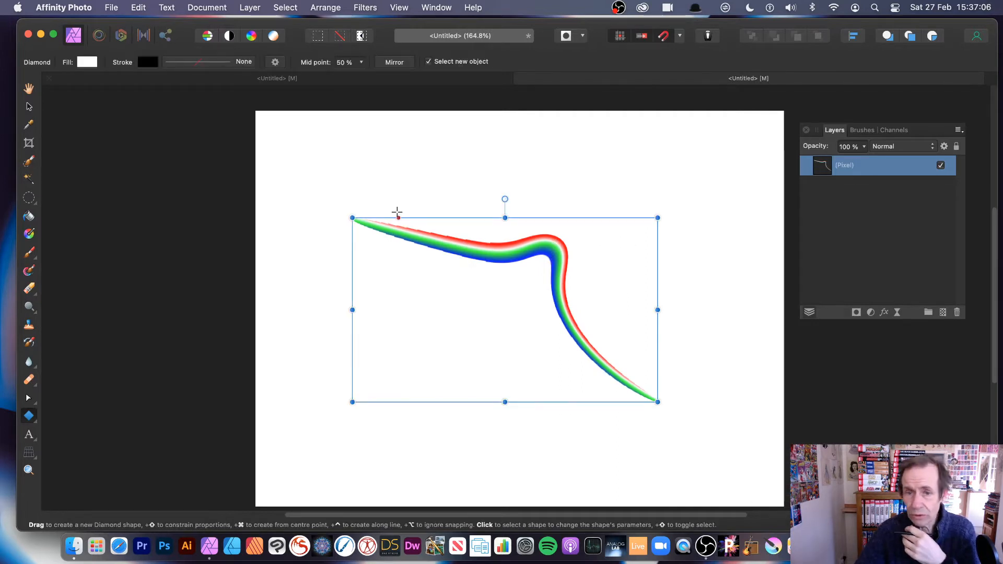
# Select the curved gradient shape from its layer and create a new brush from that selection in the Basic category.
pyautogui.click(280, 8)
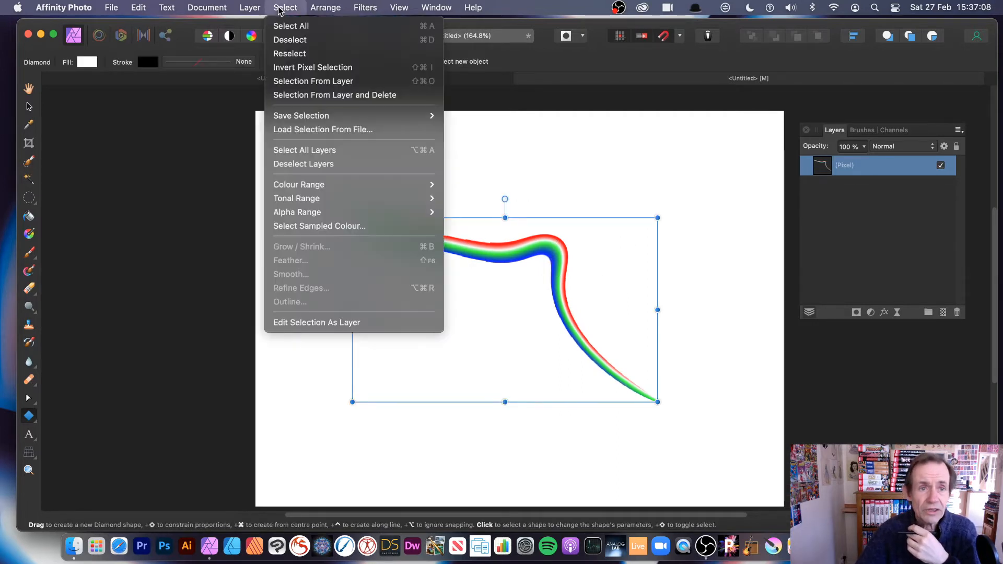
pyautogui.click(319, 83)
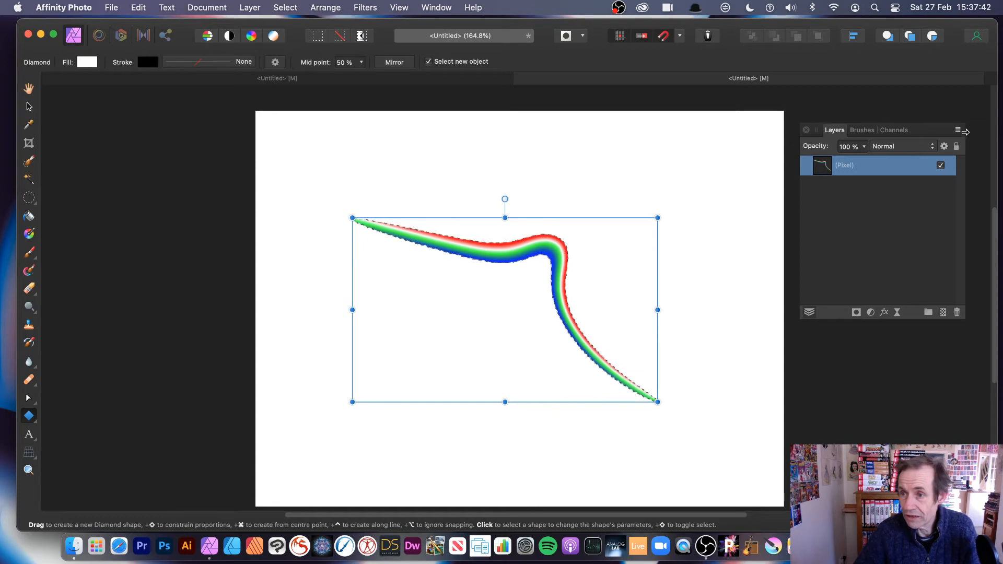
pyautogui.click(957, 131)
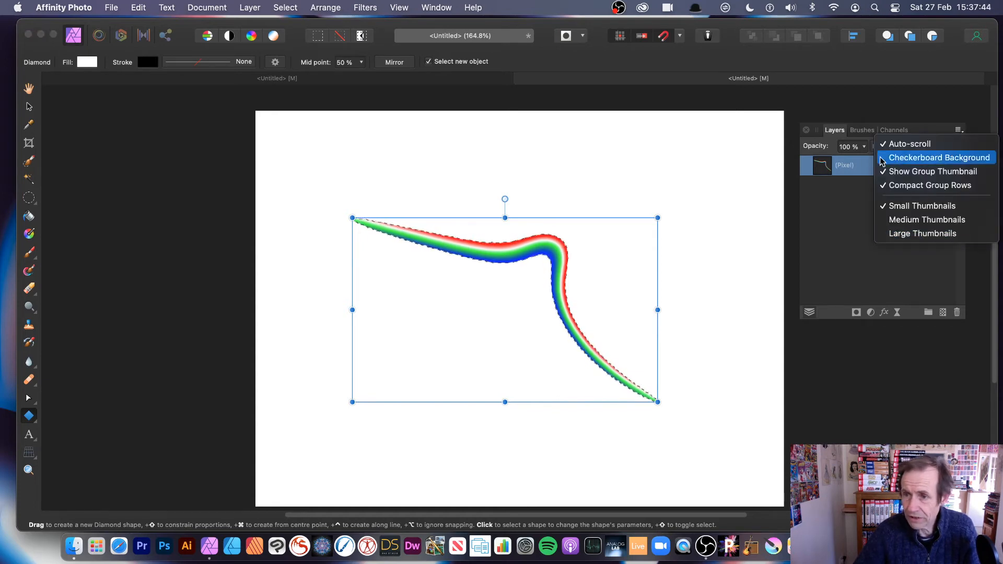
pyautogui.click(863, 137)
pyautogui.click(862, 130)
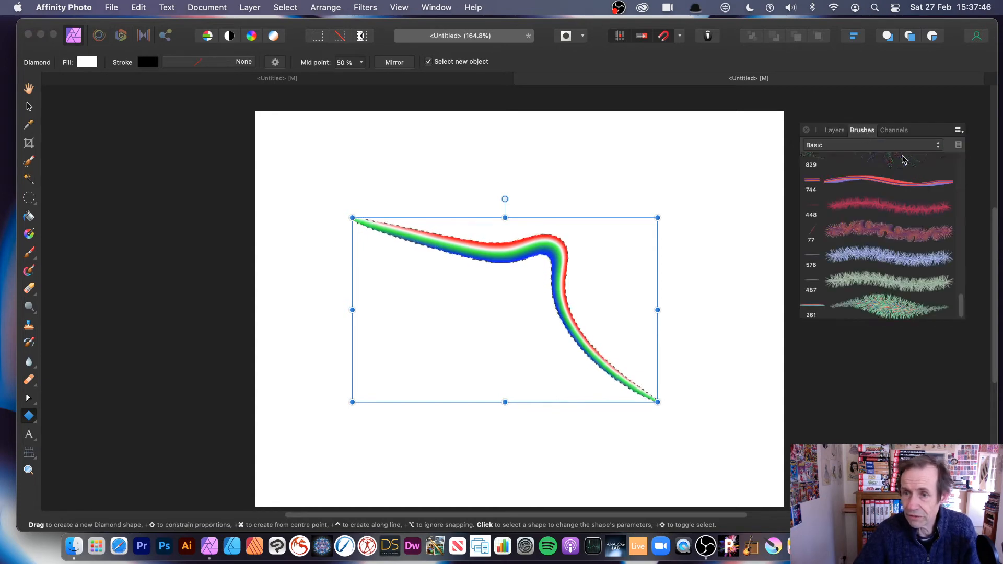
pyautogui.click(959, 131)
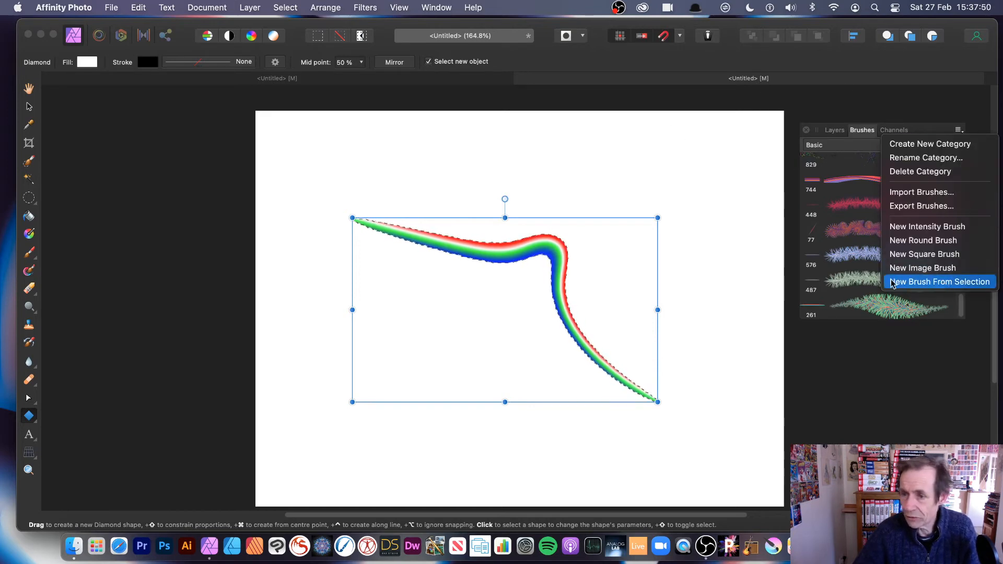
pyautogui.click(922, 285)
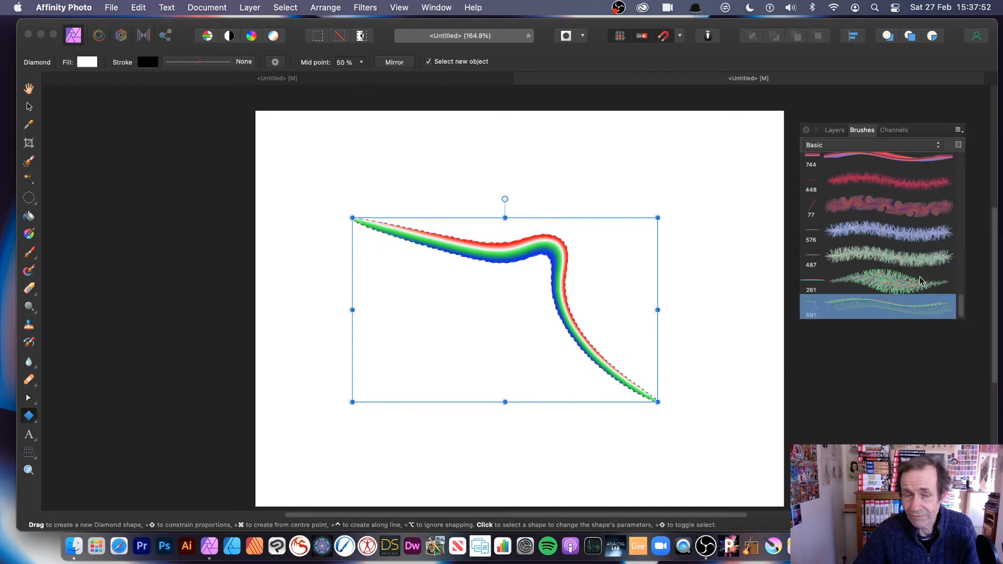
# Create a blank document from the WSVGA web preset, 1024 x 600 px, and activate the Paint Brush tool.
pyautogui.click(112, 7)
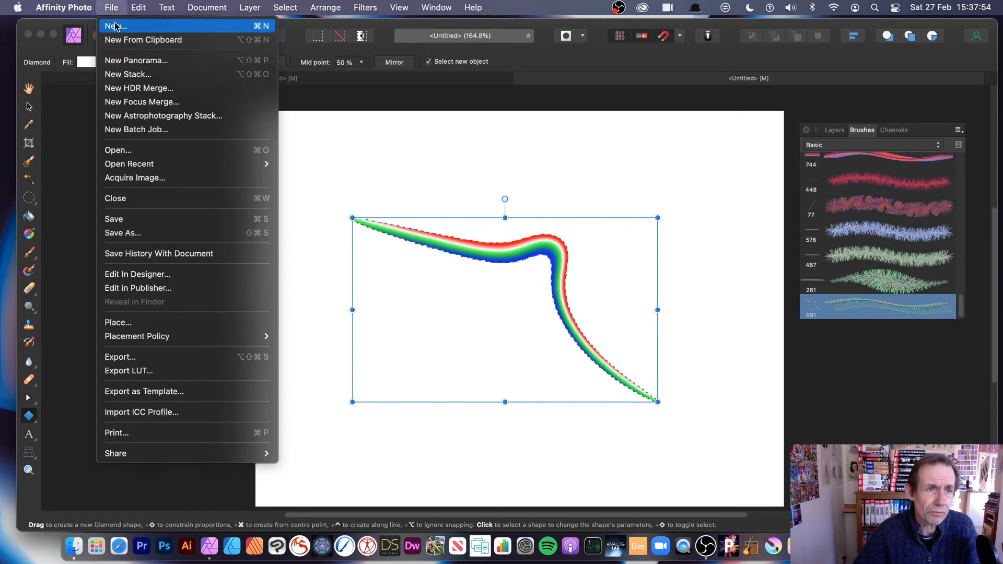
pyautogui.click(115, 25)
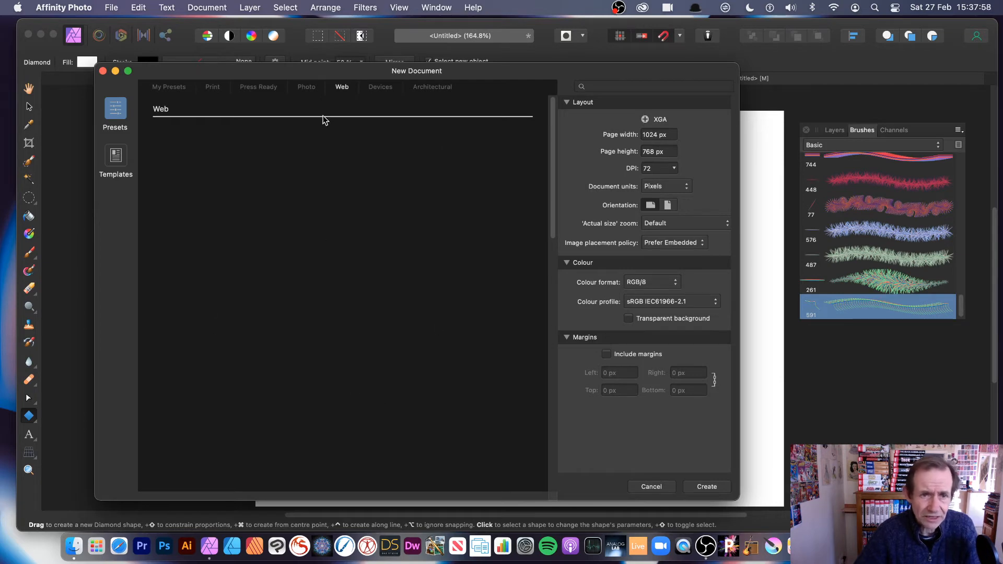
pyautogui.click(310, 90)
pyautogui.click(342, 88)
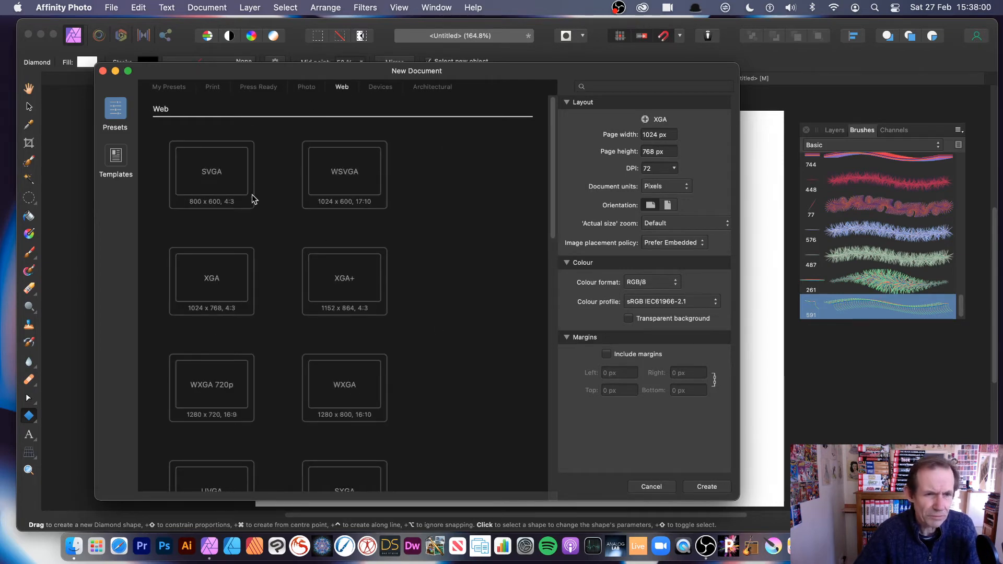
pyautogui.doubleClick(329, 172)
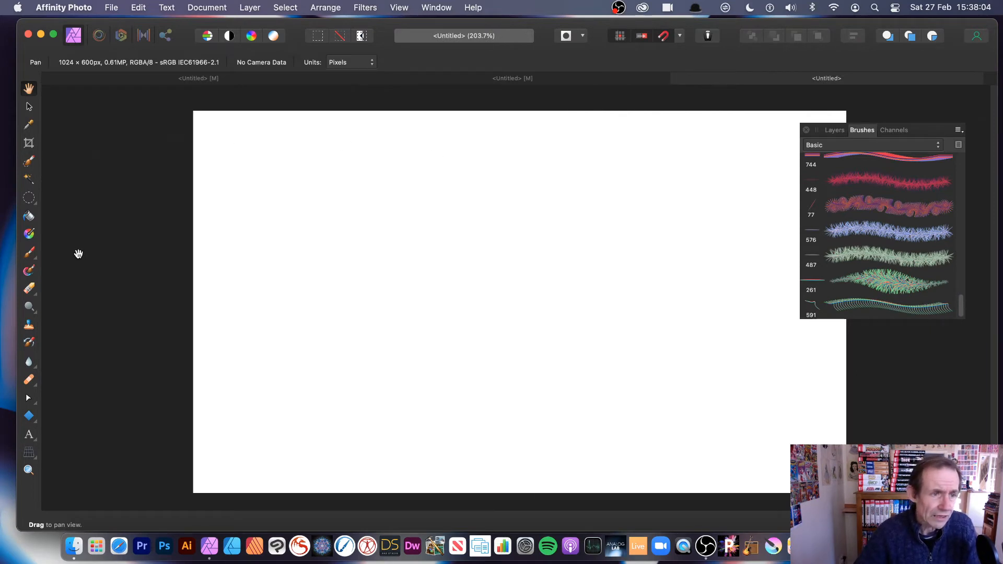
pyautogui.click(29, 254)
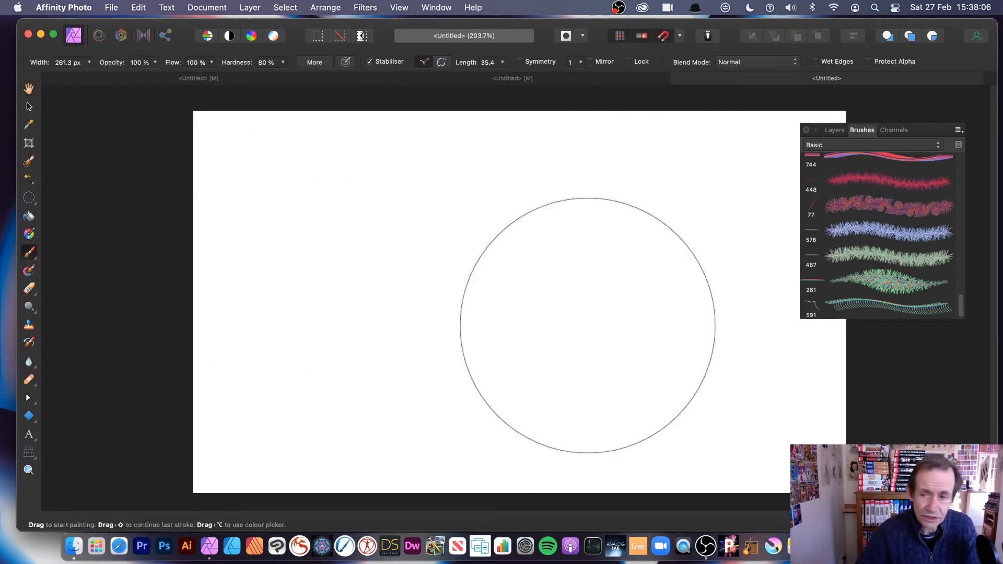
# Paint a test stroke on the blank canvas with the new 591 px curved gradient brush and undo it.
pyautogui.click(960, 315)
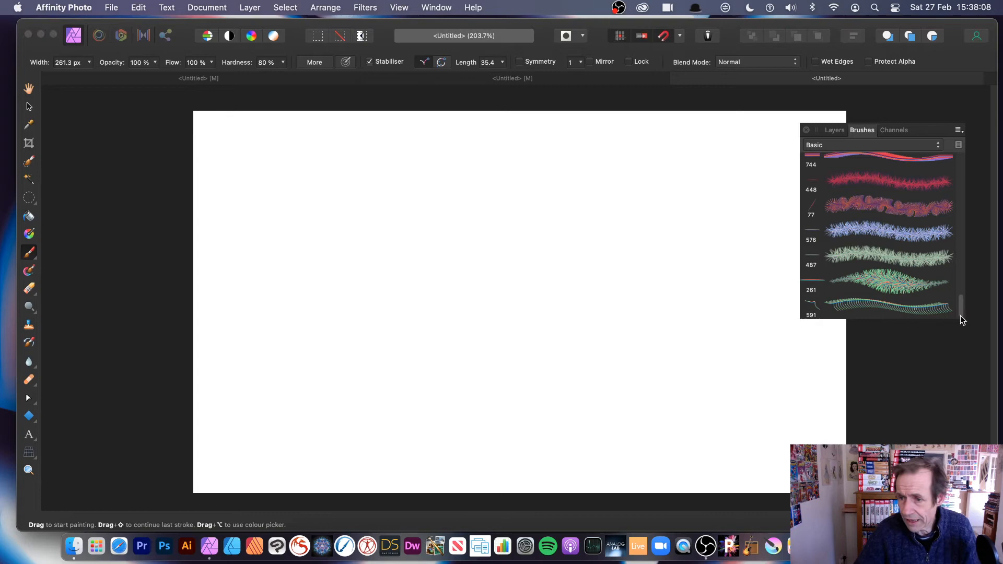
pyautogui.click(893, 309)
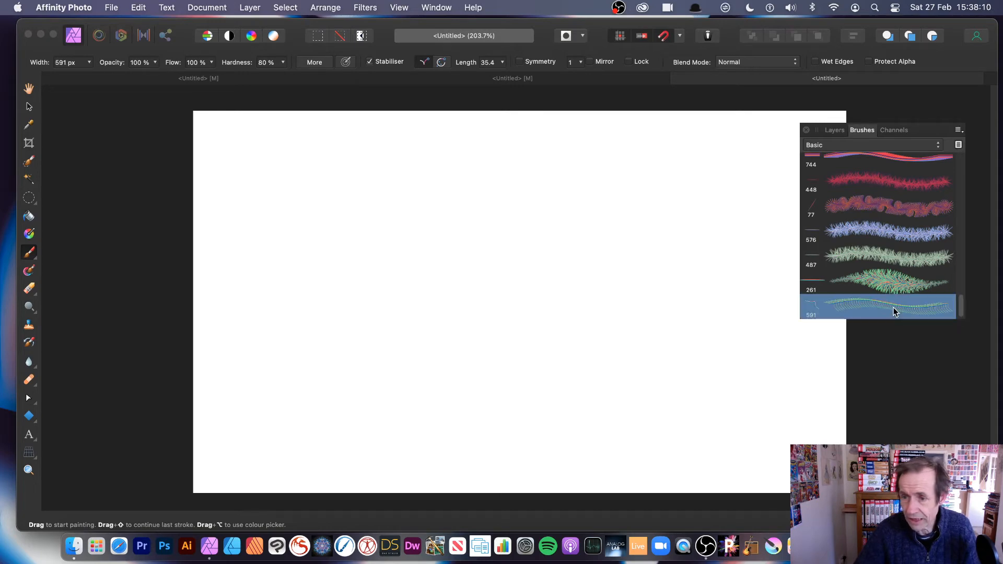
pyautogui.moveTo(423, 307)
pyautogui.mouseDown()
pyautogui.moveTo(588, 270)
pyautogui.moveTo(407, 344)
pyautogui.moveTo(361, 277)
pyautogui.moveTo(417, 265)
pyautogui.mouseUp()
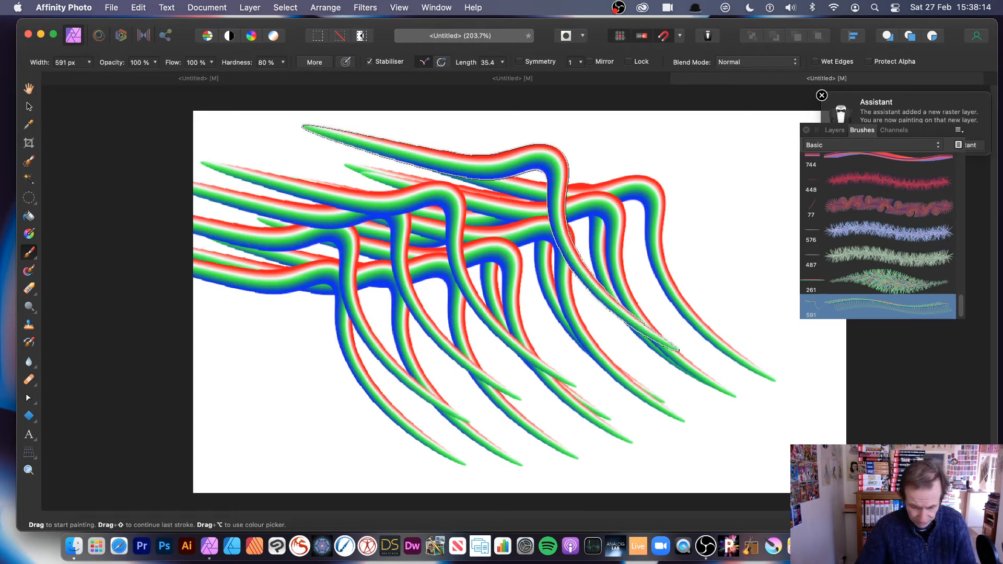
pyautogui.press('super+z')
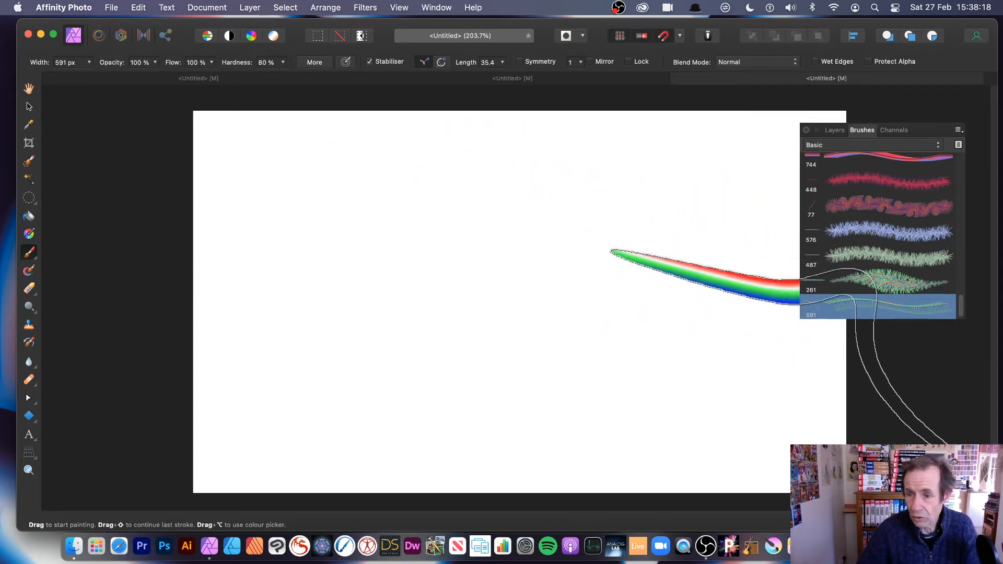
# Set the curved gradient brush's spacing to 3 %, size jitter and random rotation jitter to 100 %, and increase its hue jitter.
pyautogui.click(29, 107)
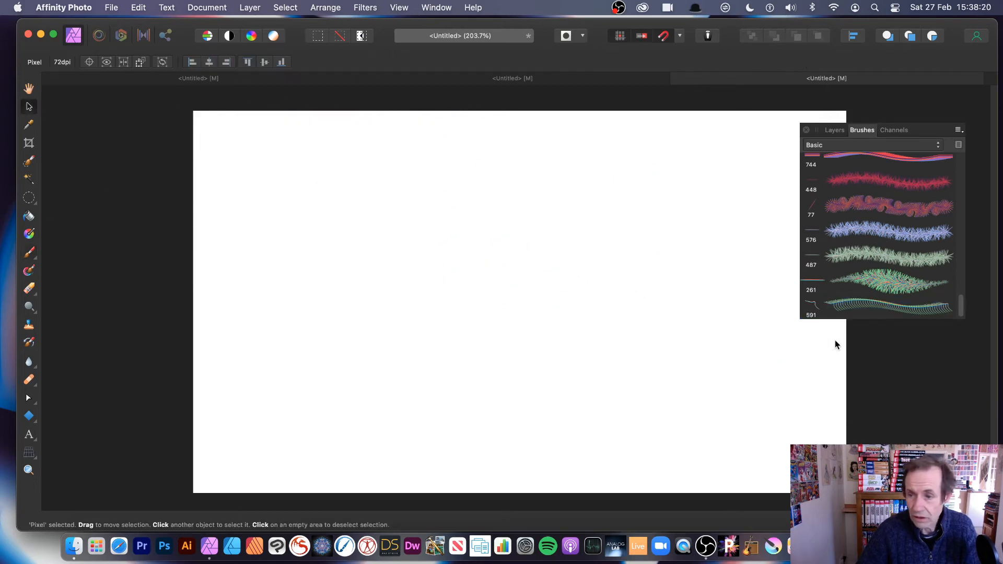
pyautogui.doubleClick(851, 312)
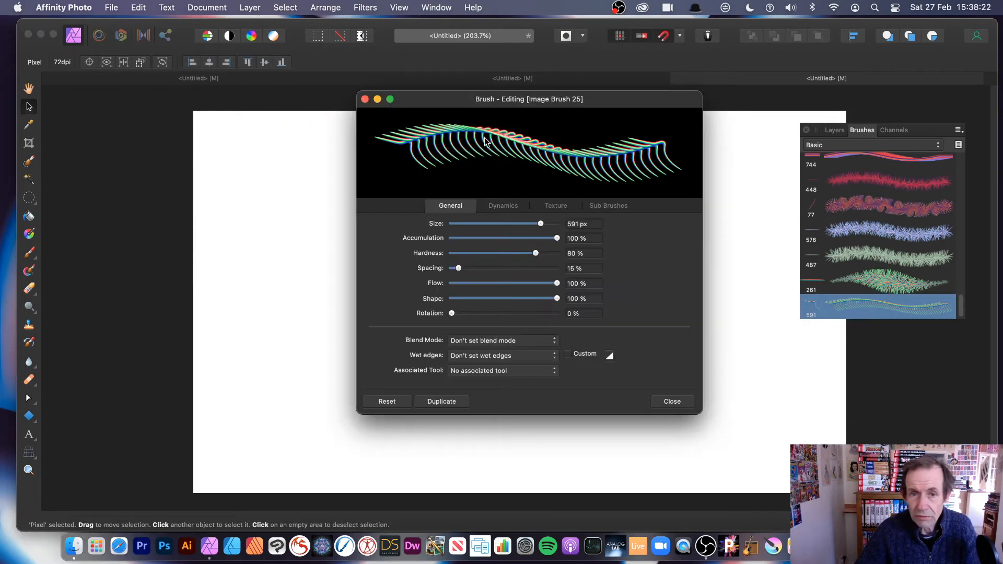
pyautogui.moveTo(459, 268); pyautogui.dragTo(453, 269)
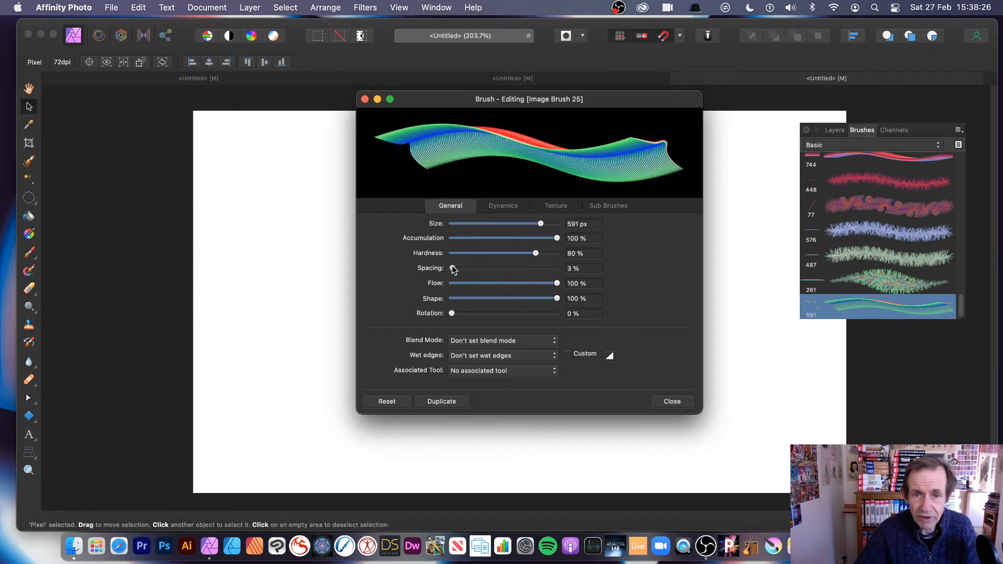
pyautogui.click(503, 206)
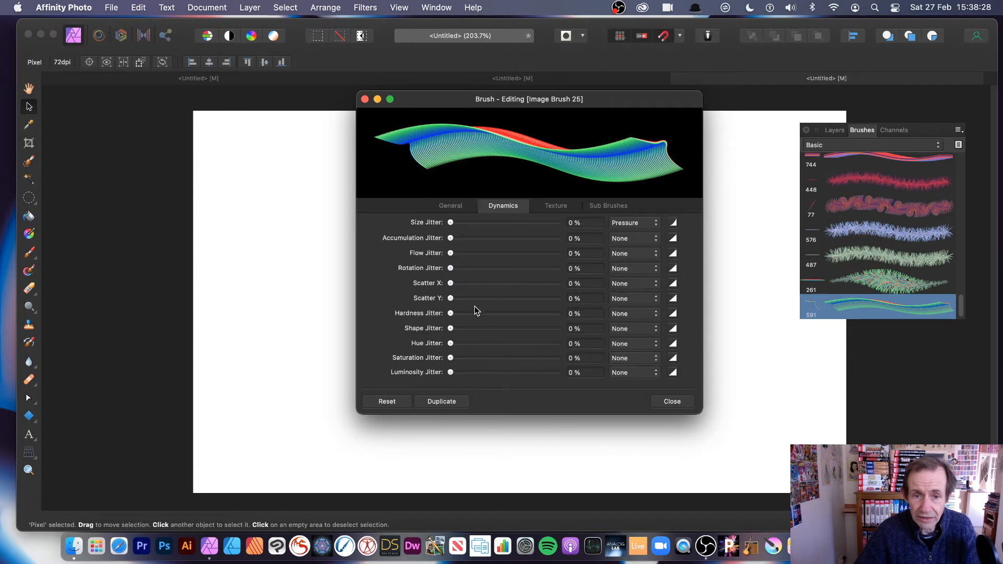
pyautogui.moveTo(465, 221)
pyautogui.mouseDown()
pyautogui.moveTo(559, 231)
pyautogui.moveTo(549, 218)
pyautogui.mouseUp()
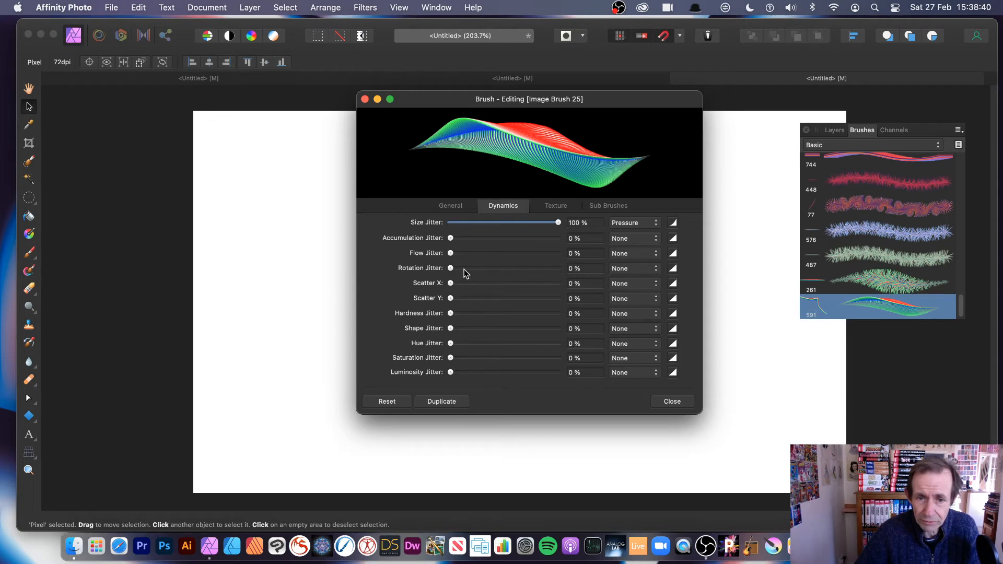
pyautogui.moveTo(468, 269); pyautogui.dragTo(585, 276)
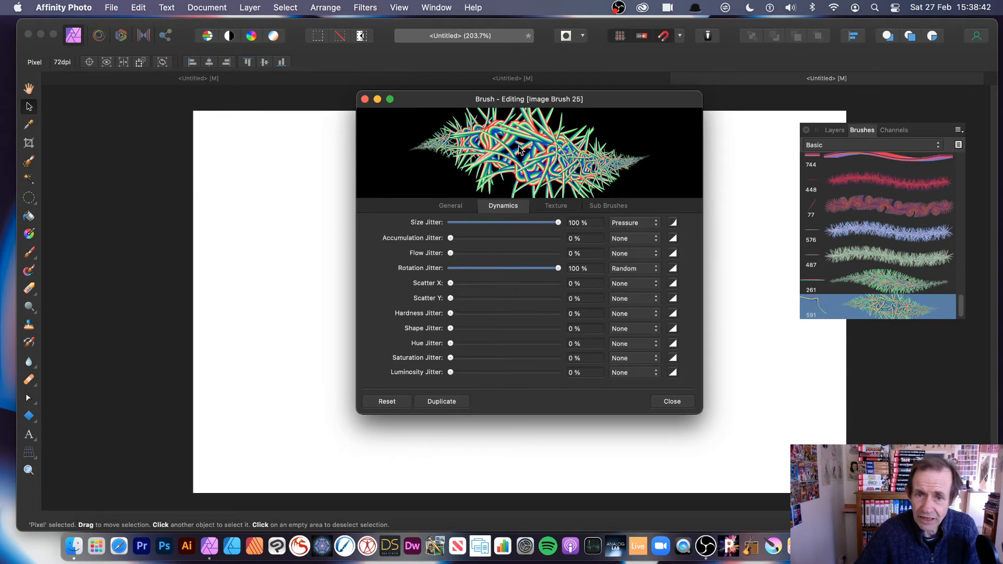
pyautogui.moveTo(459, 345)
pyautogui.mouseDown()
pyautogui.moveTo(534, 344)
pyautogui.moveTo(506, 359)
pyautogui.mouseUp()
pyautogui.click(673, 403)
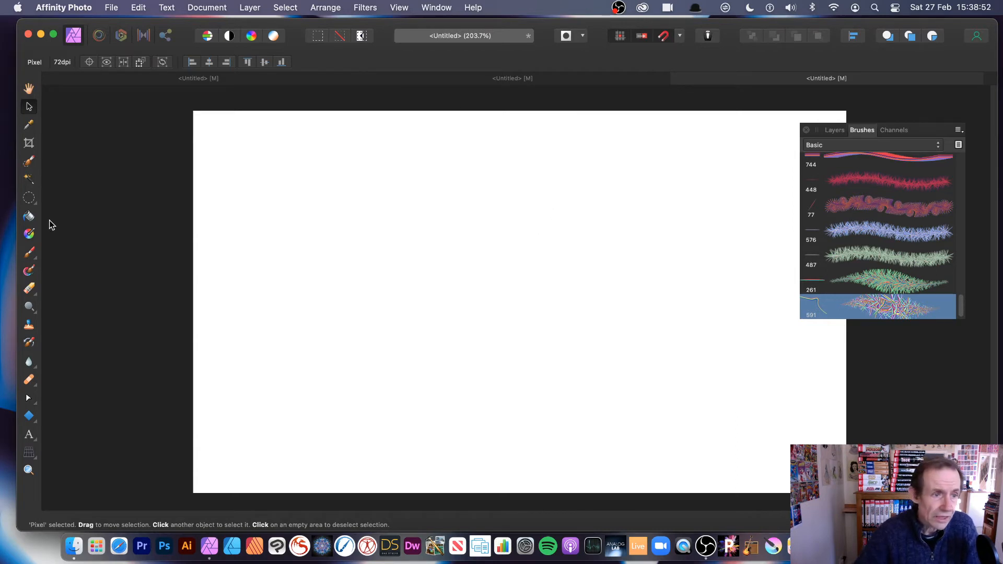
# Paint over the whole blank canvas with the edited curved gradient brush.
pyautogui.click(29, 253)
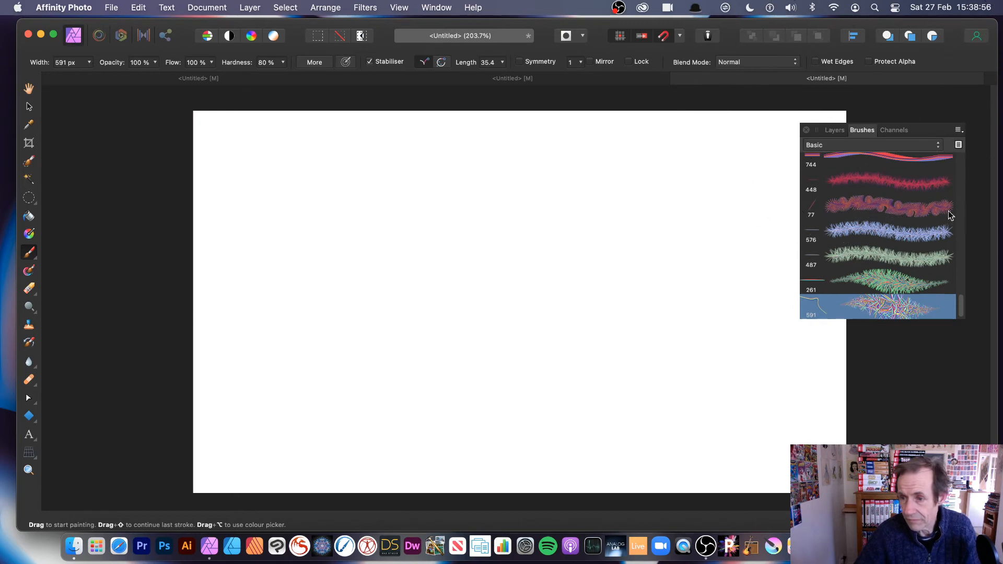
pyautogui.moveTo(523, 299)
pyautogui.mouseDown()
pyautogui.moveTo(563, 278)
pyautogui.moveTo(600, 313)
pyautogui.moveTo(679, 234)
pyautogui.moveTo(652, 292)
pyautogui.moveTo(793, 182)
pyautogui.moveTo(522, 146)
pyautogui.moveTo(313, 209)
pyautogui.moveTo(353, 167)
pyautogui.moveTo(292, 355)
pyautogui.moveTo(470, 339)
pyautogui.moveTo(627, 271)
pyautogui.moveTo(659, 327)
pyautogui.moveTo(731, 235)
pyautogui.moveTo(590, 339)
pyautogui.moveTo(627, 167)
pyautogui.moveTo(549, 261)
pyautogui.moveTo(496, 209)
pyautogui.moveTo(418, 324)
pyautogui.moveTo(387, 241)
pyautogui.moveTo(456, 176)
pyautogui.moveTo(475, 324)
pyautogui.mouseUp()
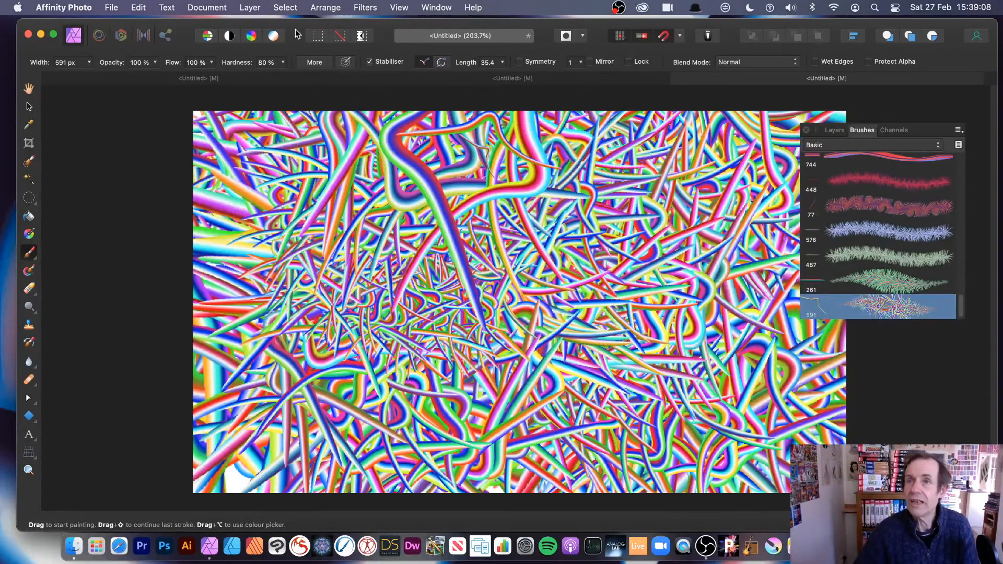
# Select a long thin ellipse across the lower part of the red, green and blue swirl document and create a new brush from it.
pyautogui.click(515, 80)
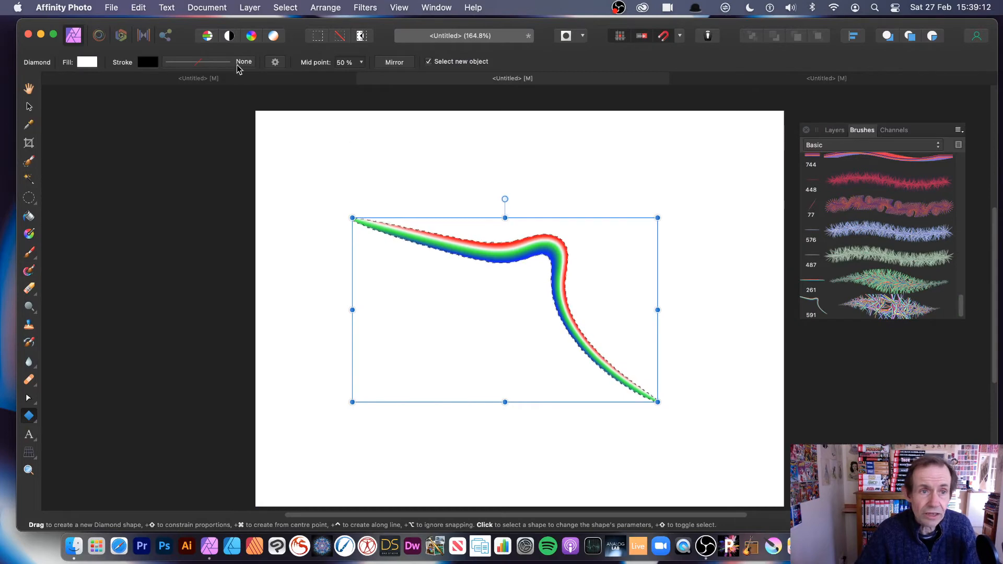
pyautogui.click(225, 78)
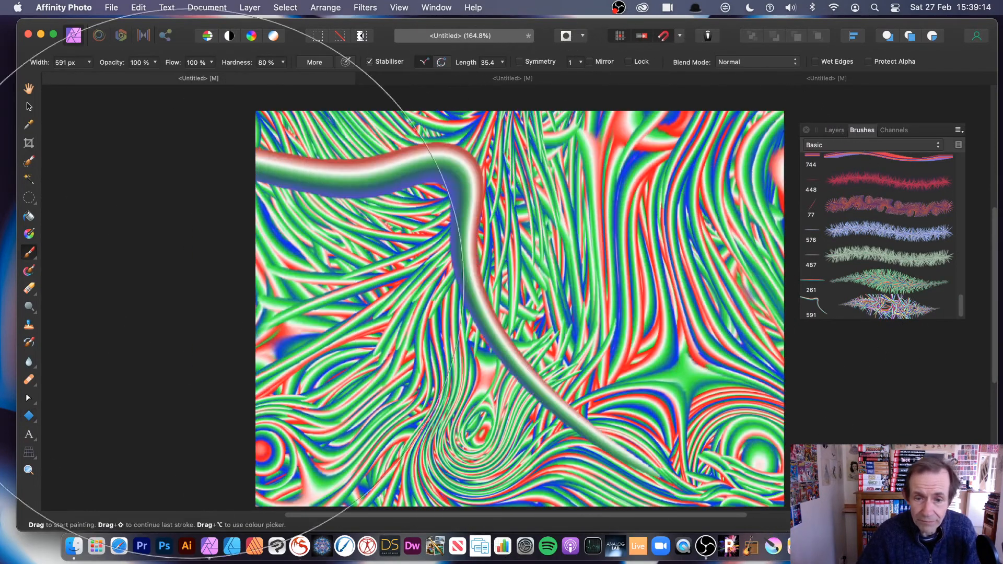
pyautogui.click(29, 199)
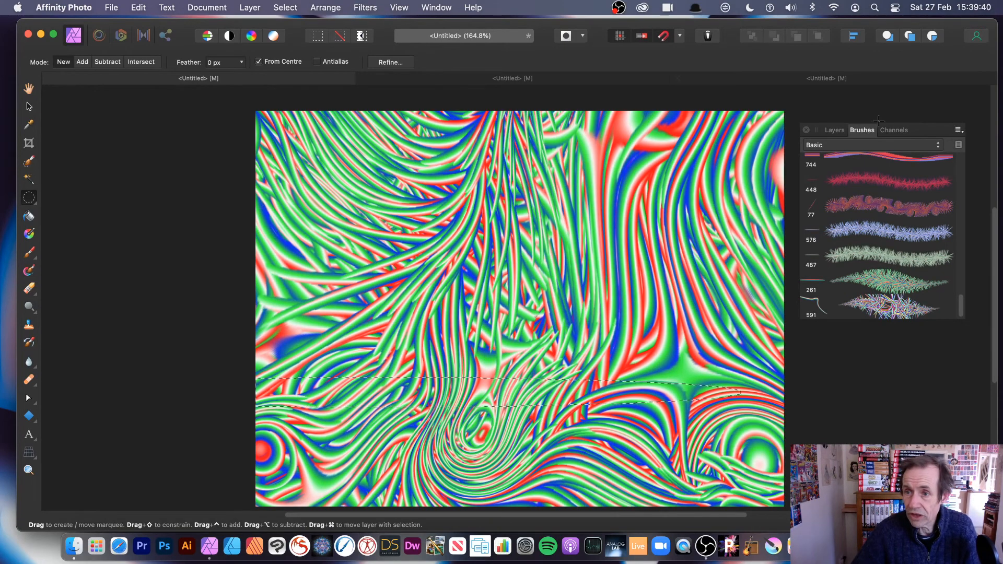
pyautogui.click(959, 131)
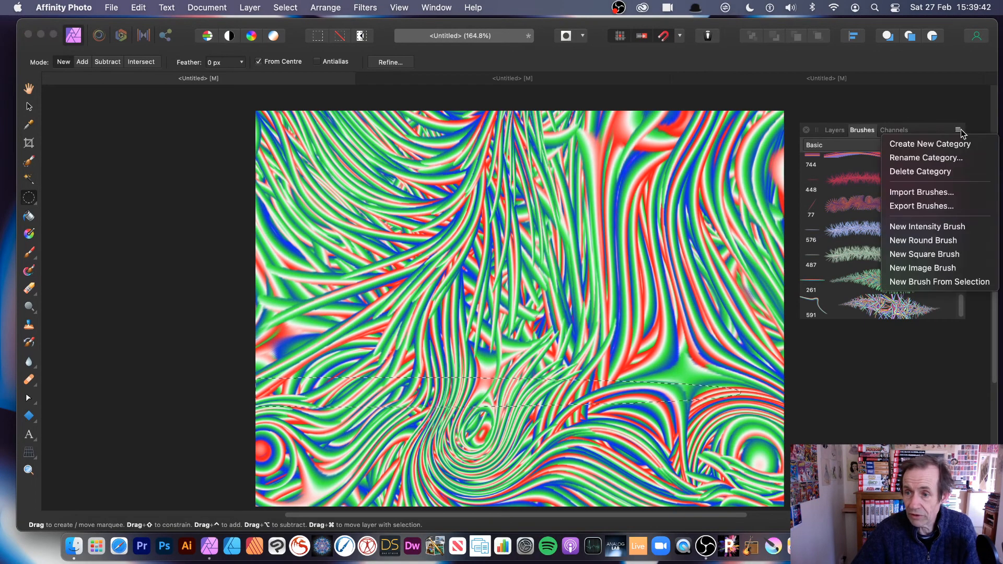
pyautogui.click(932, 282)
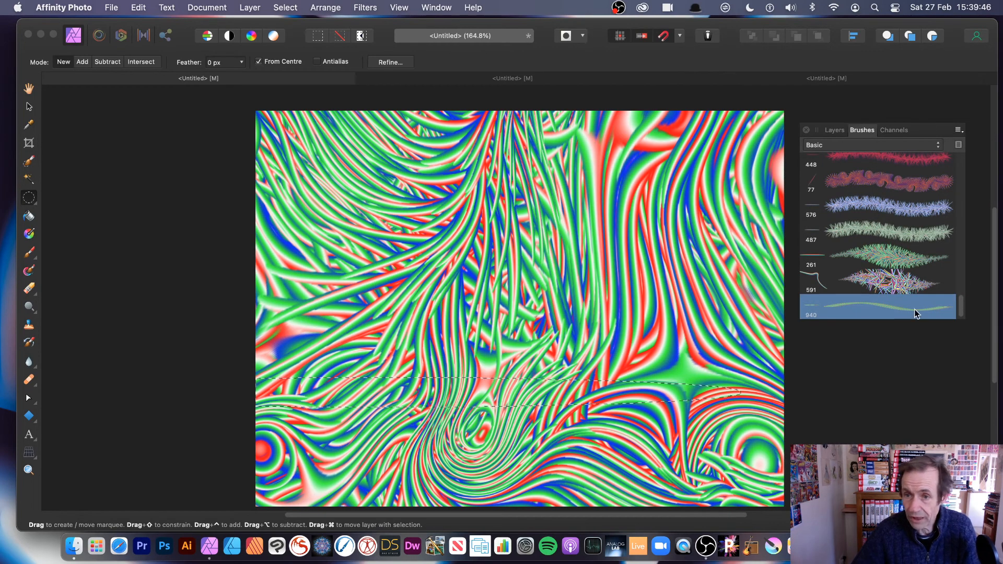
# Return to the multicoloured document and set the new 940 px brush's rotation jitter to 100 %, size jitter to 68 % and spacing to 1 %.
pyautogui.click(822, 79)
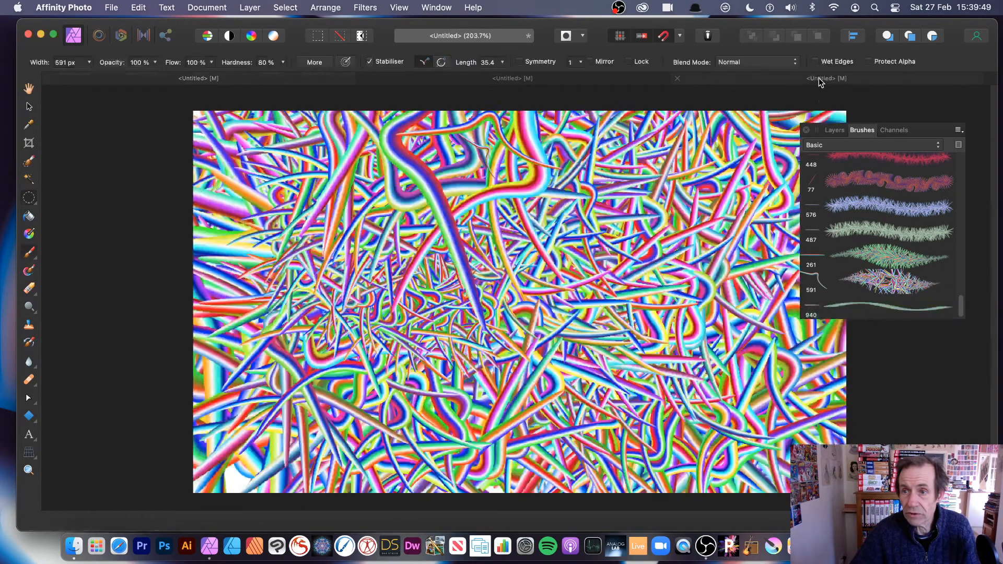
pyautogui.click(859, 310)
pyautogui.doubleClick(859, 310)
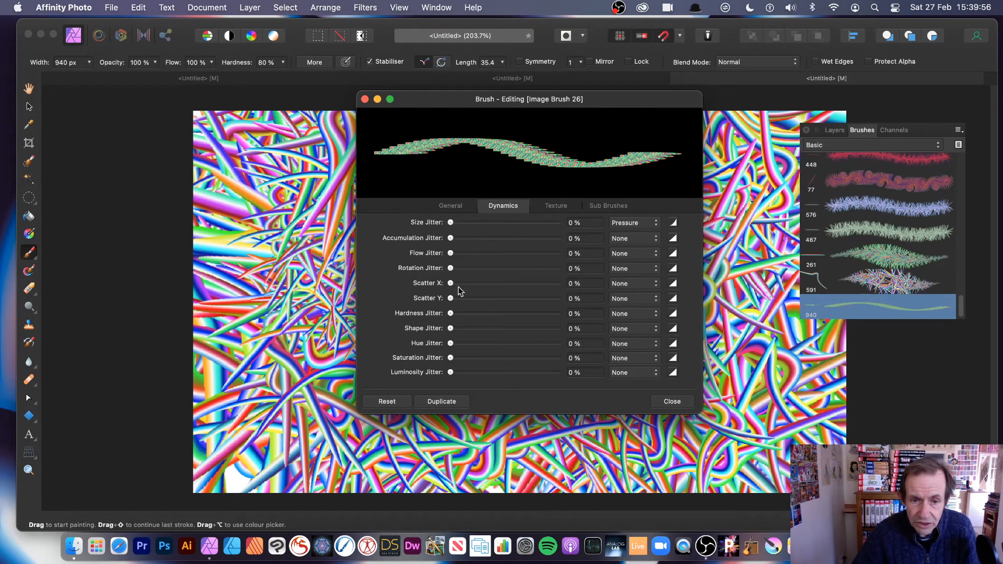
pyautogui.moveTo(450, 268); pyautogui.dragTo(559, 268)
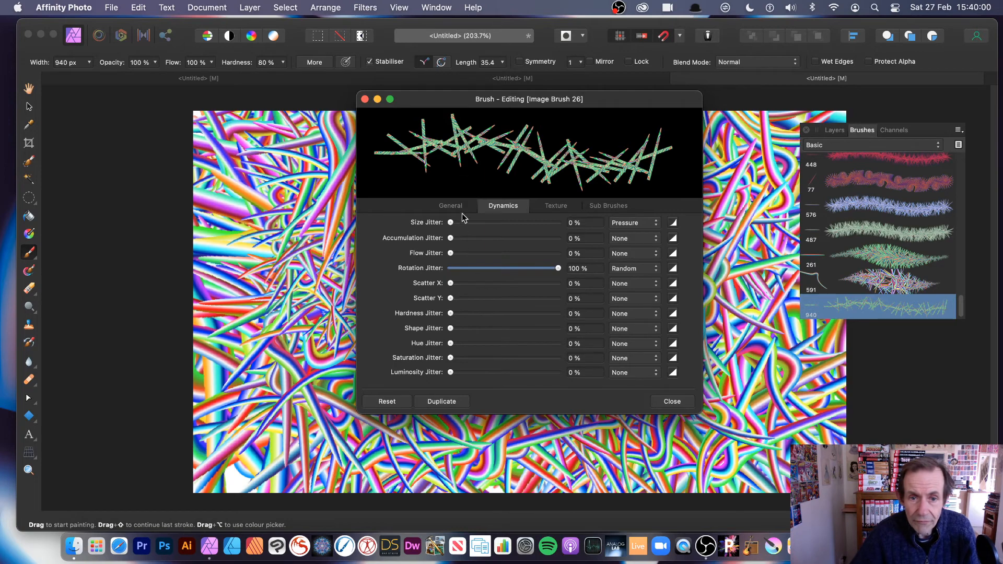
pyautogui.moveTo(450, 222); pyautogui.dragTo(523, 222)
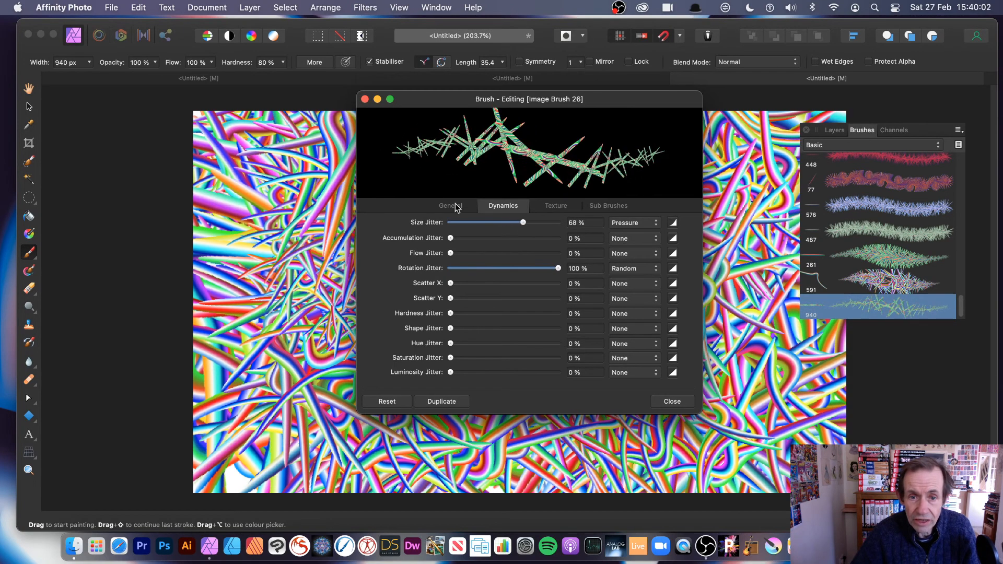
pyautogui.click(456, 206)
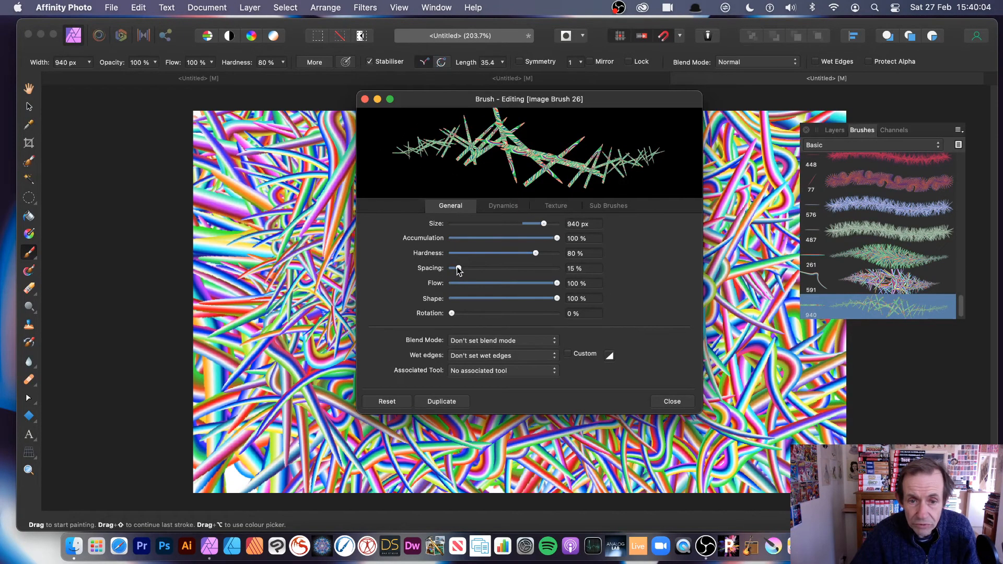
pyautogui.moveTo(458, 268); pyautogui.dragTo(452, 268)
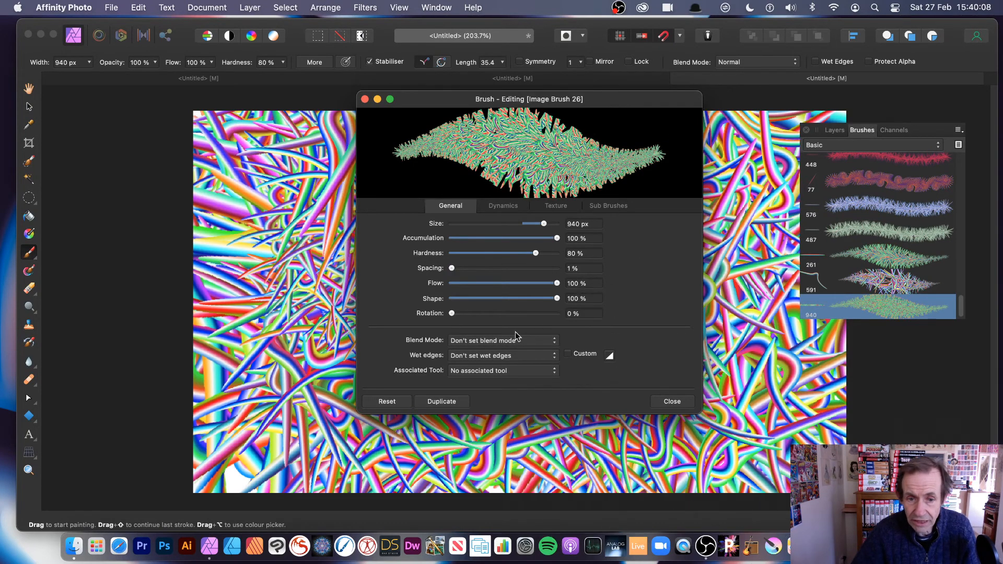
# Raise the textured brush's random hue jitter to more than half and finish editing the brush.
pyautogui.click(506, 205)
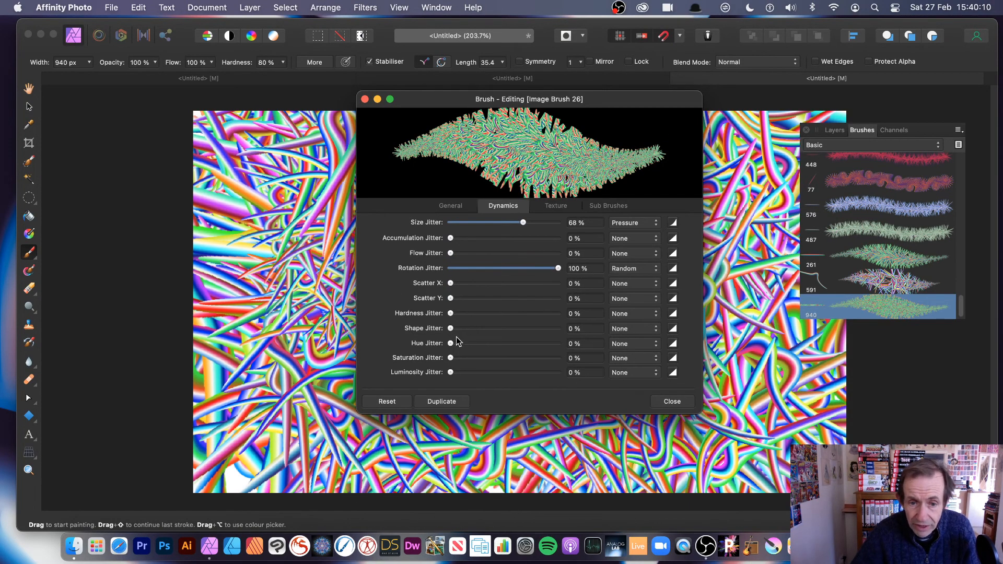
pyautogui.moveTo(503, 344); pyautogui.dragTo(512, 344)
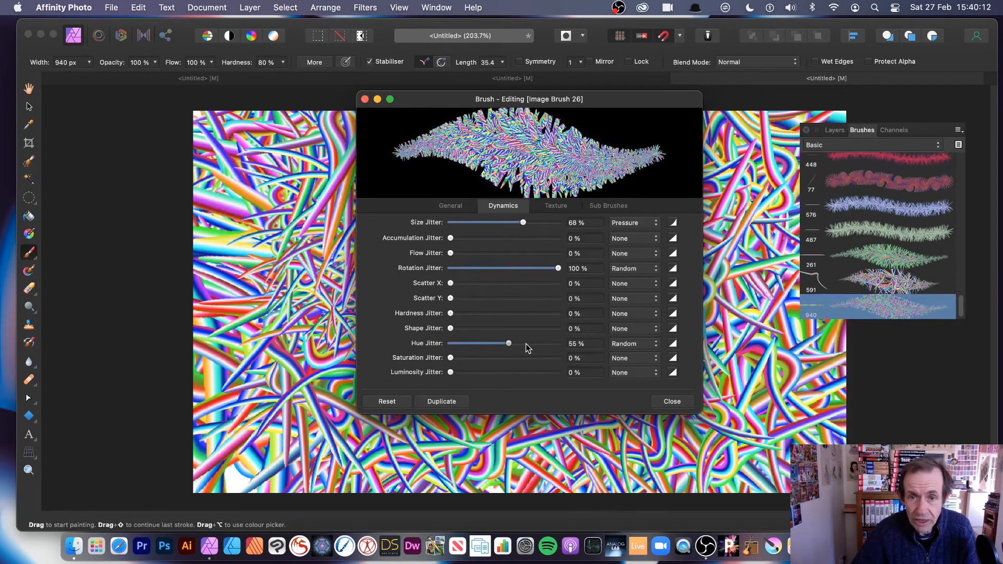
pyautogui.click(522, 343)
pyautogui.click(672, 402)
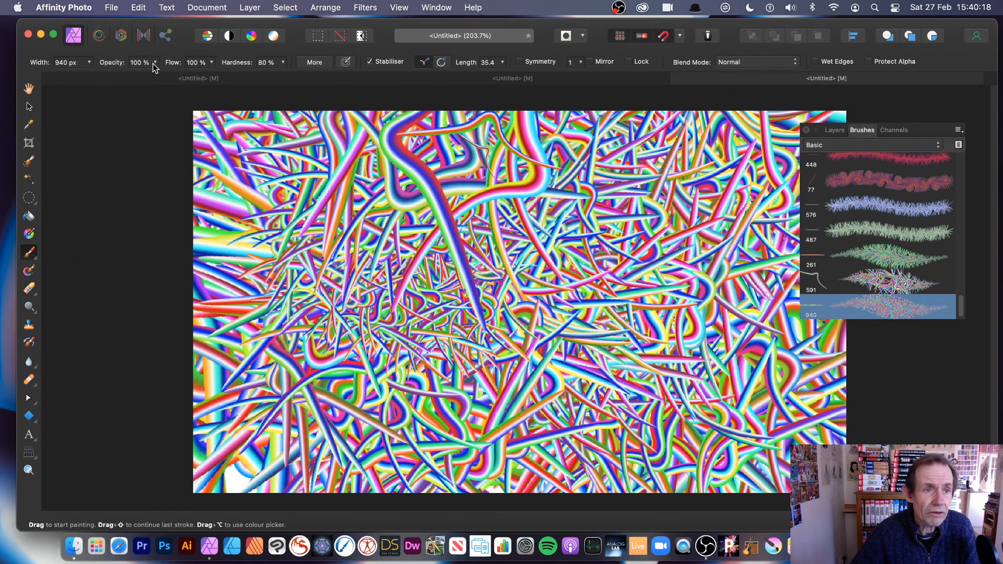
# Reduce the brush width to about 410 px and paint over the whole multicoloured canvas with the textured brush.
pyautogui.click(89, 62)
pyautogui.moveTo(95, 77); pyautogui.dragTo(87, 78)
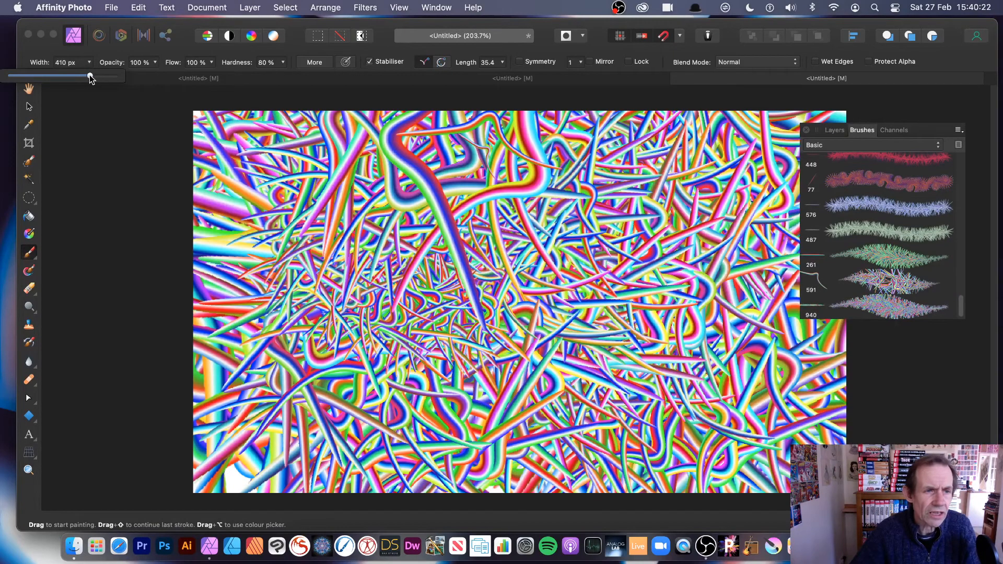
pyautogui.moveTo(546, 298)
pyautogui.mouseDown()
pyautogui.moveTo(592, 275)
pyautogui.moveTo(611, 302)
pyautogui.moveTo(612, 399)
pyautogui.moveTo(719, 357)
pyautogui.moveTo(766, 364)
pyautogui.moveTo(720, 221)
pyautogui.moveTo(735, 194)
pyautogui.moveTo(620, 262)
pyautogui.moveTo(480, 211)
pyautogui.moveTo(471, 180)
pyautogui.moveTo(280, 264)
pyautogui.moveTo(290, 325)
pyautogui.moveTo(297, 203)
pyautogui.moveTo(410, 351)
pyautogui.moveTo(305, 434)
pyautogui.moveTo(231, 405)
pyautogui.moveTo(495, 349)
pyautogui.moveTo(487, 364)
pyautogui.moveTo(550, 395)
pyautogui.moveTo(689, 434)
pyautogui.moveTo(712, 426)
pyautogui.moveTo(642, 349)
pyautogui.moveTo(705, 372)
pyautogui.moveTo(766, 194)
pyautogui.moveTo(696, 194)
pyautogui.moveTo(681, 217)
pyautogui.moveTo(674, 186)
pyautogui.moveTo(525, 179)
pyautogui.moveTo(492, 302)
pyautogui.moveTo(448, 341)
pyautogui.moveTo(371, 170)
pyautogui.moveTo(335, 157)
pyautogui.mouseUp()
pyautogui.click(29, 197)
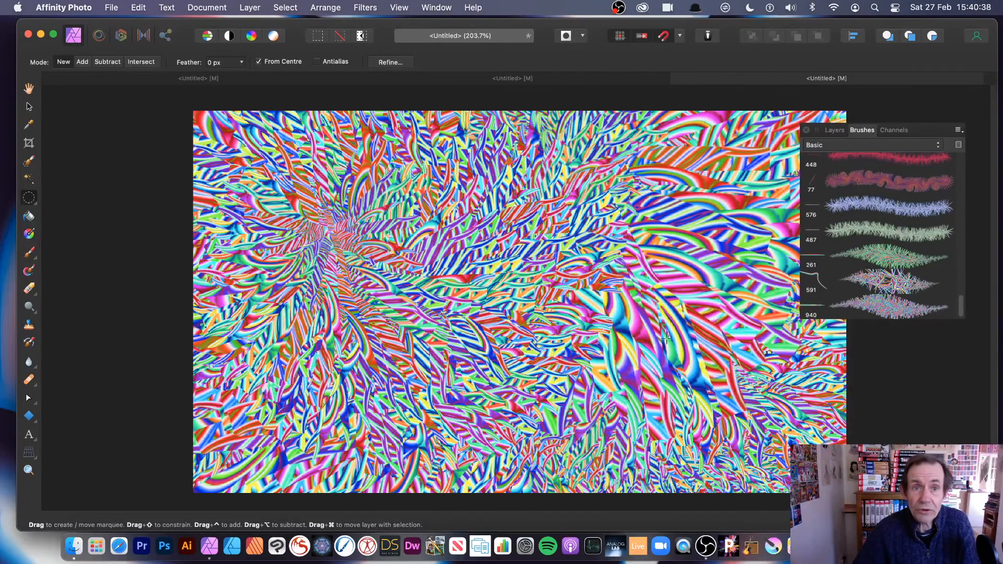
pyautogui.click(365, 8)
pyautogui.moveTo(380, 53)
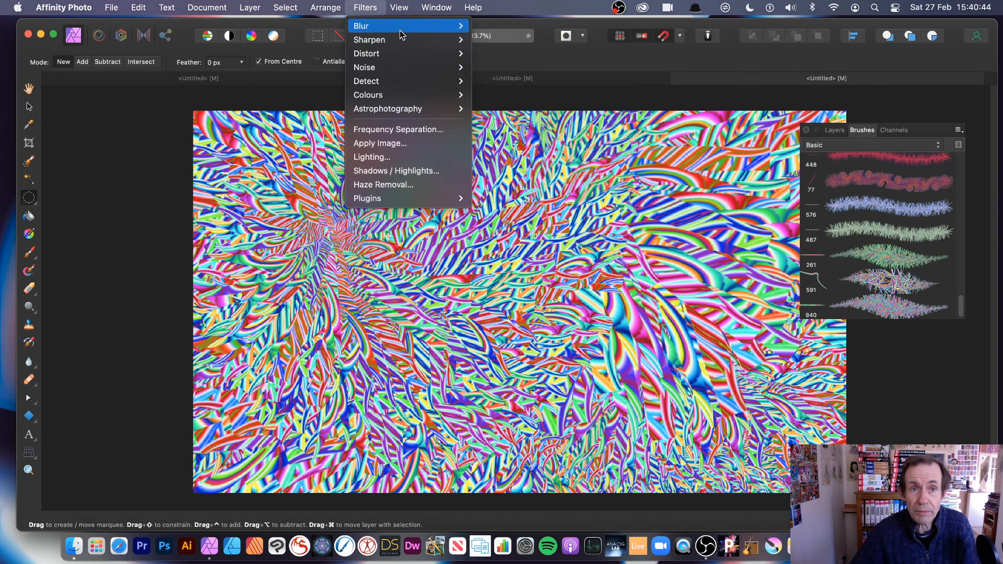
pyautogui.moveTo(389, 95)
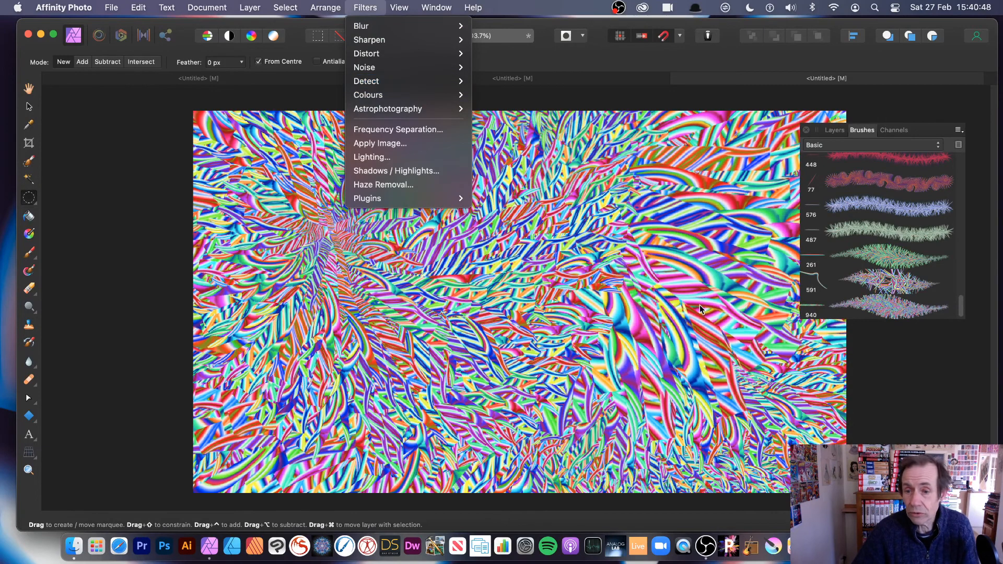
pyautogui.click(609, 363)
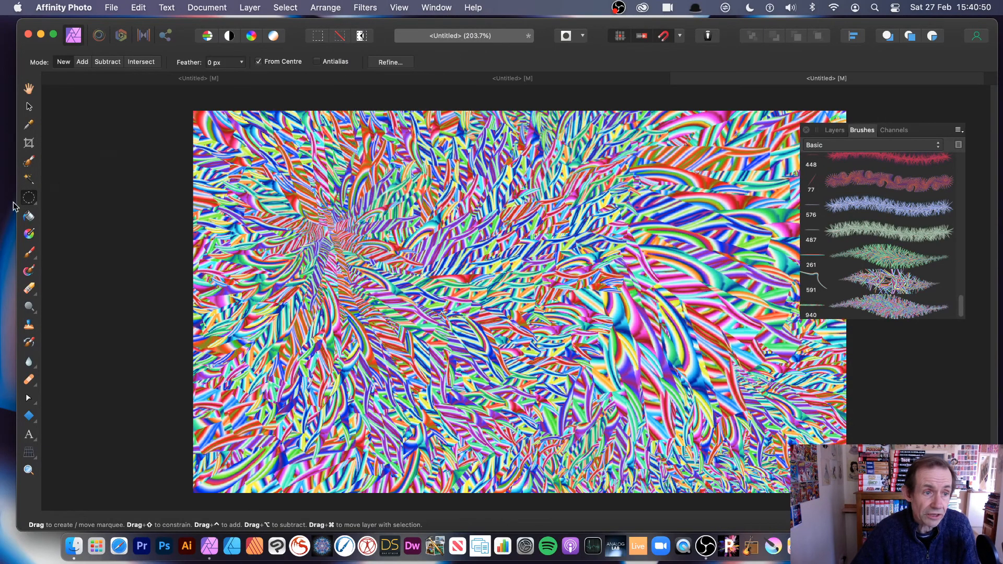